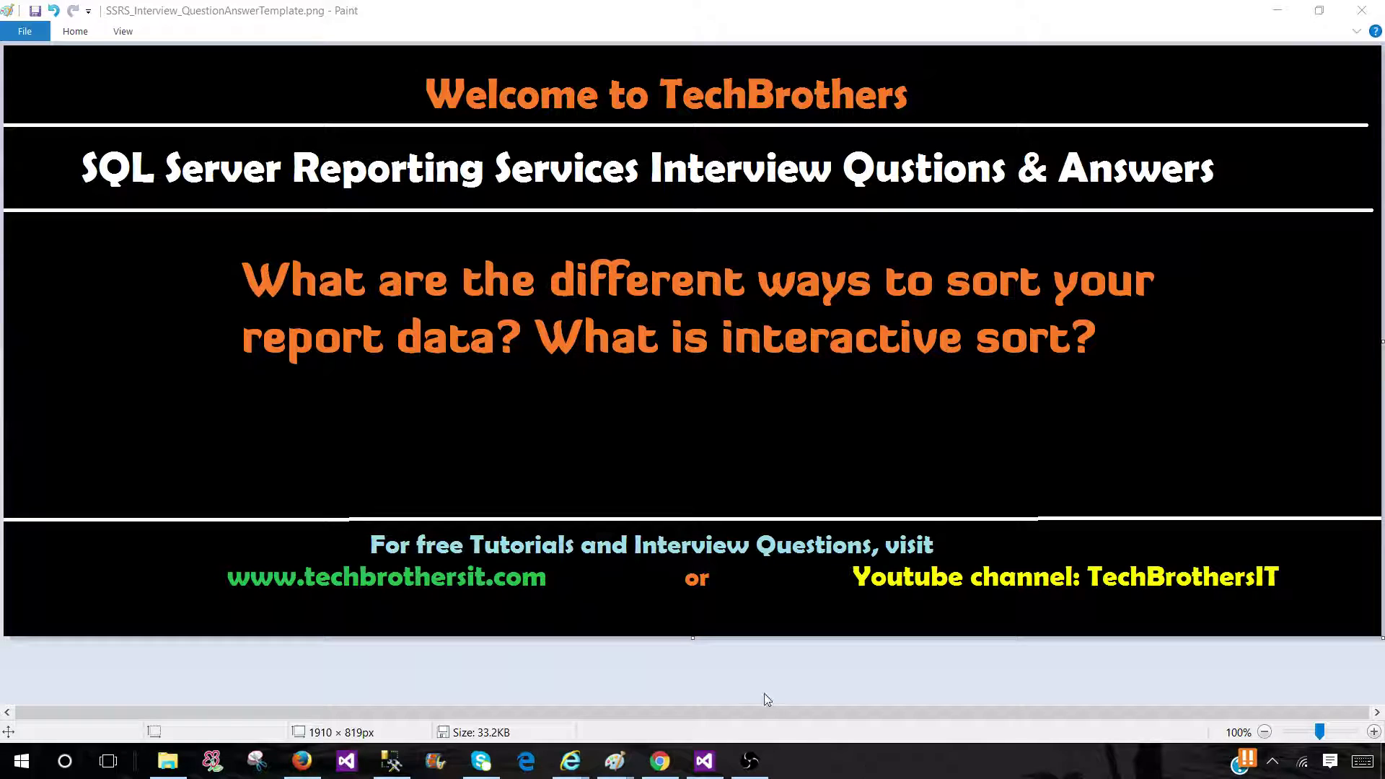
Step: Add a new dataset to the report that uses DataSource1
click(705, 760)
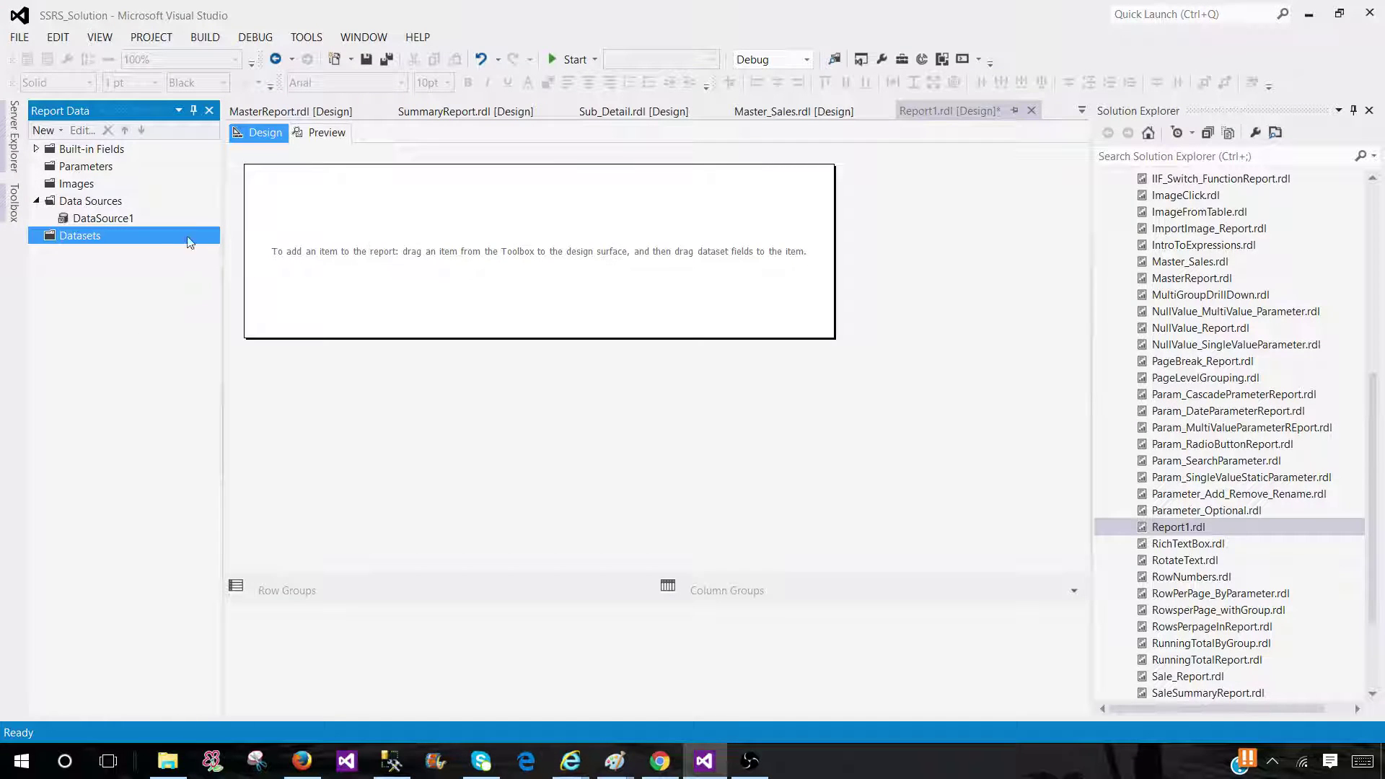
right_click(99, 235)
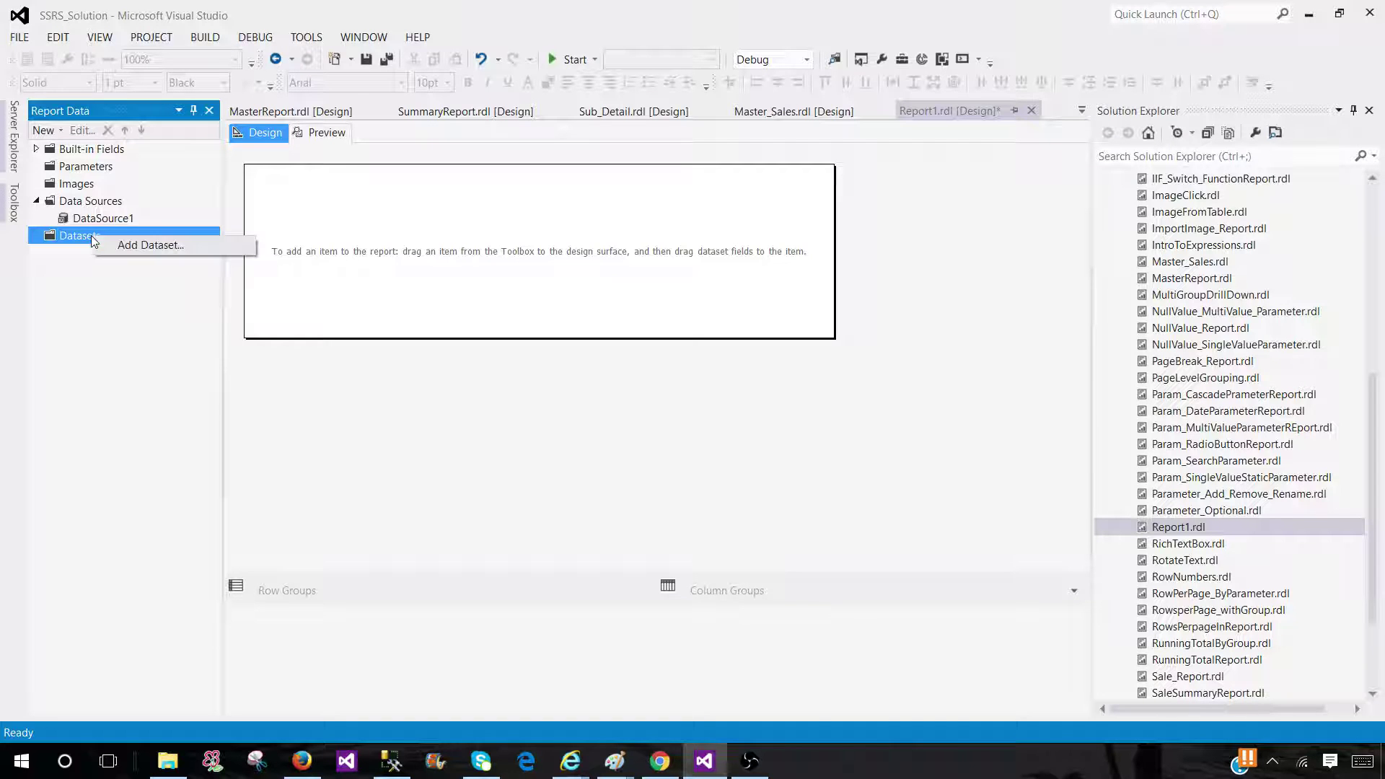
click(131, 247)
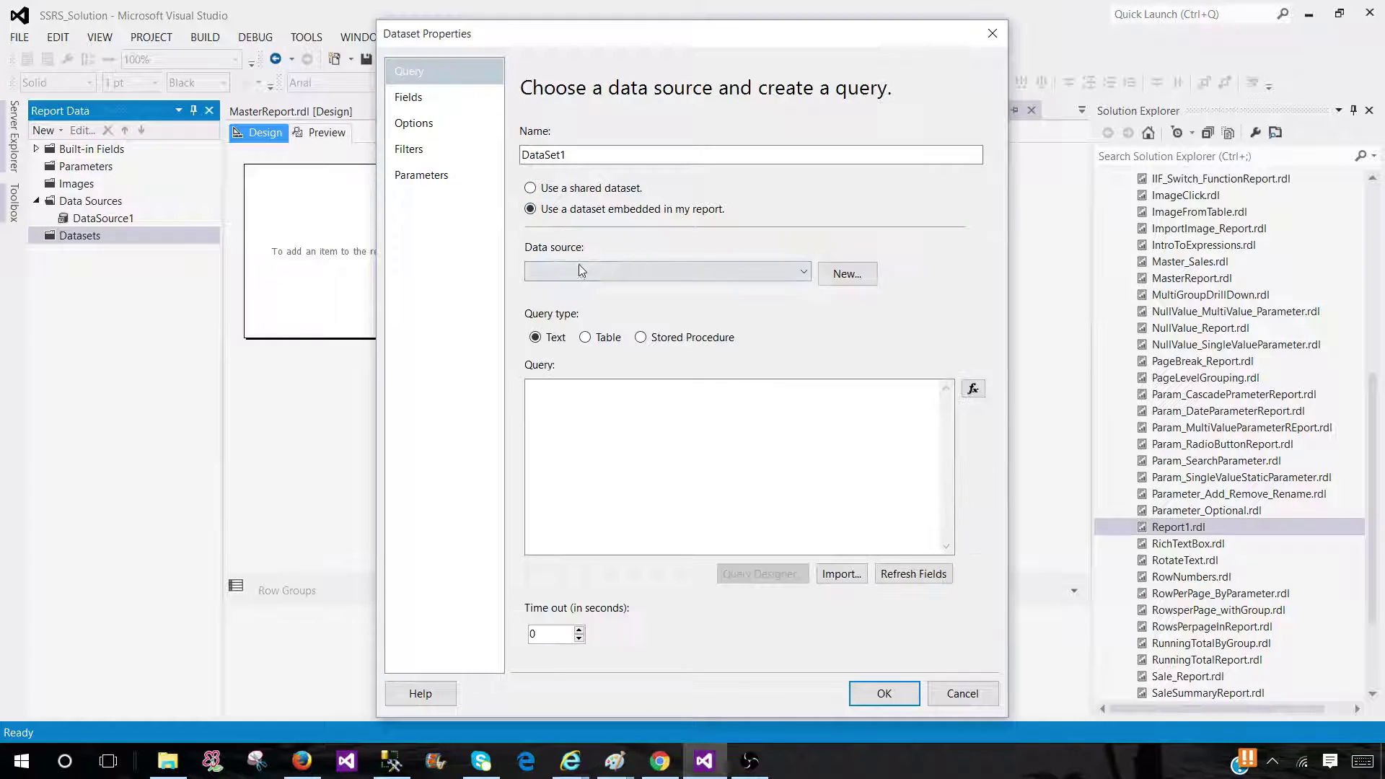
click(579, 271)
click(582, 285)
Step: Enter the dataset query 'Select * from dbo.totalsale order by Region,Country'
click(646, 419)
text(Select)
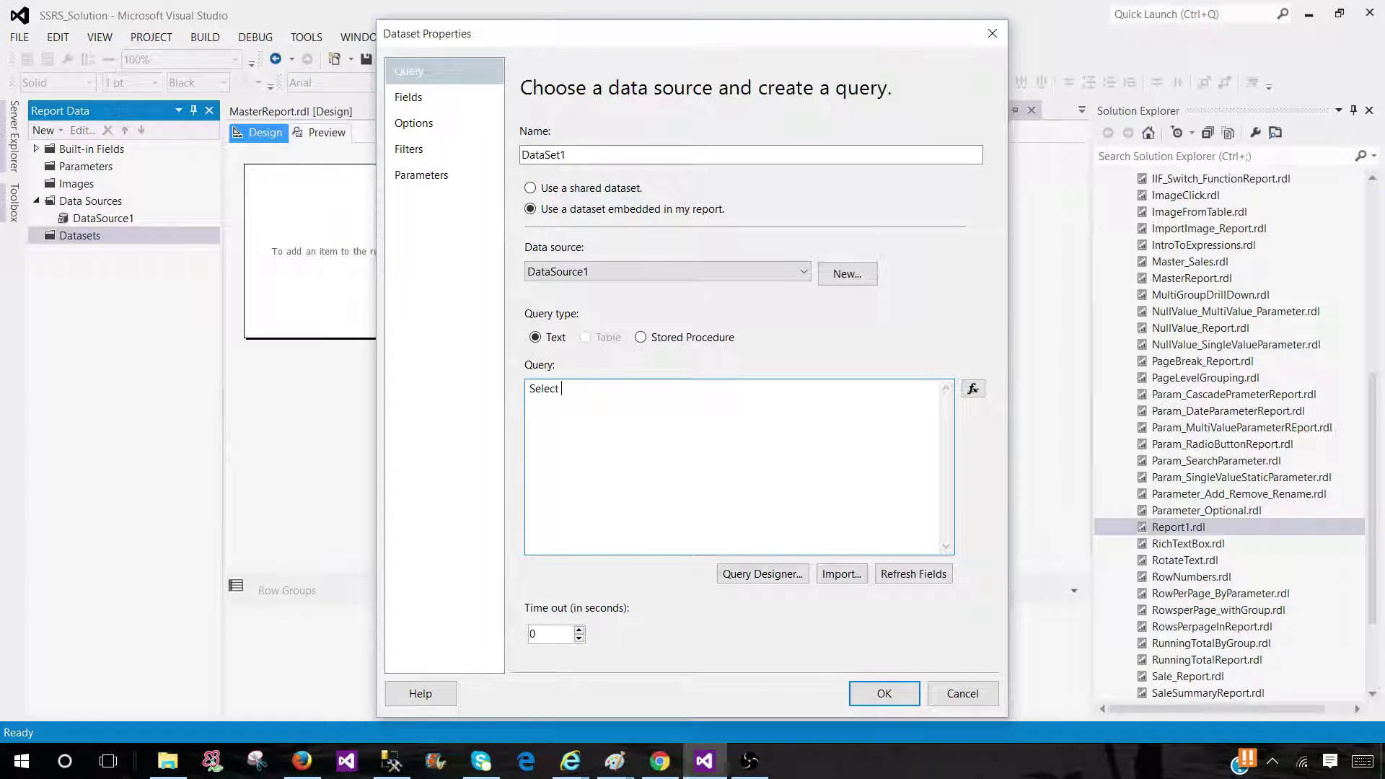
text( * from db)
text(y Region,Country)
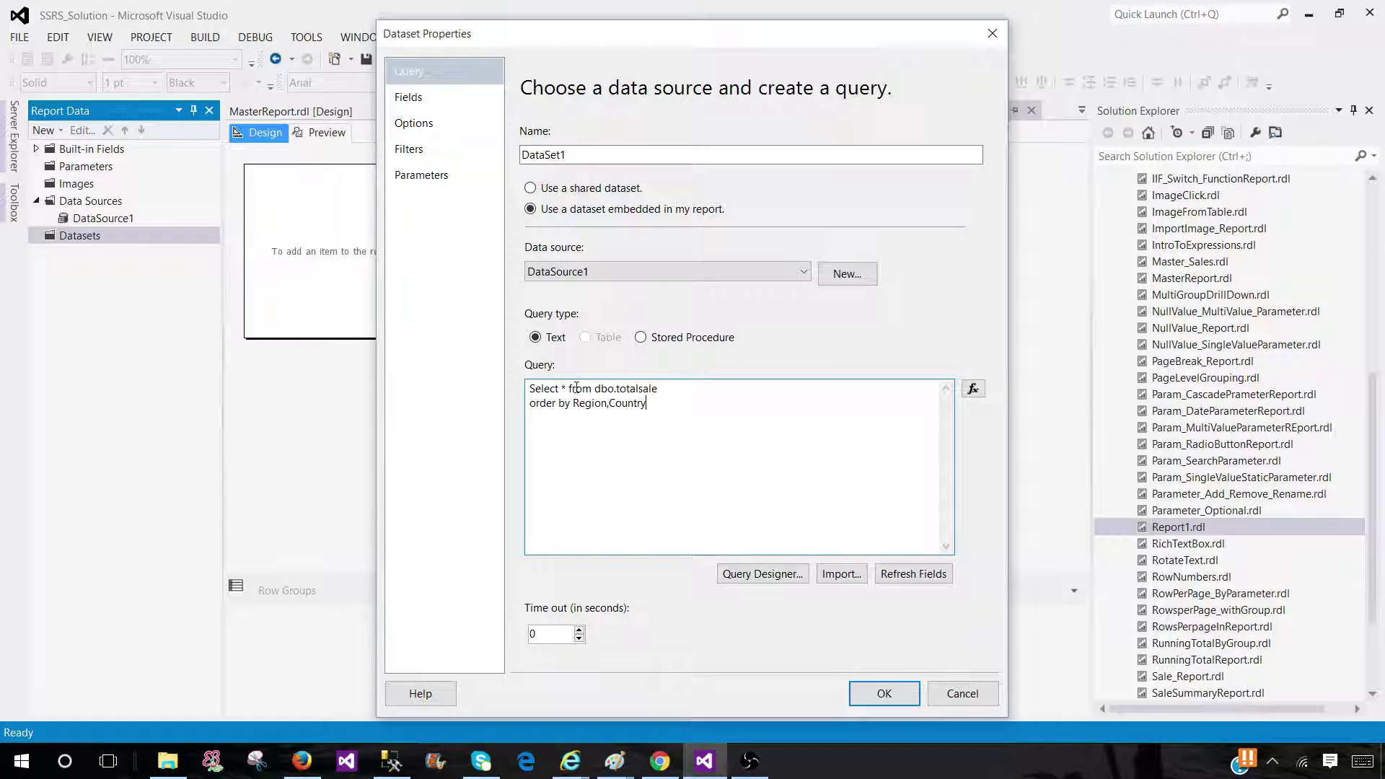
double_click(537, 402)
click(572, 408)
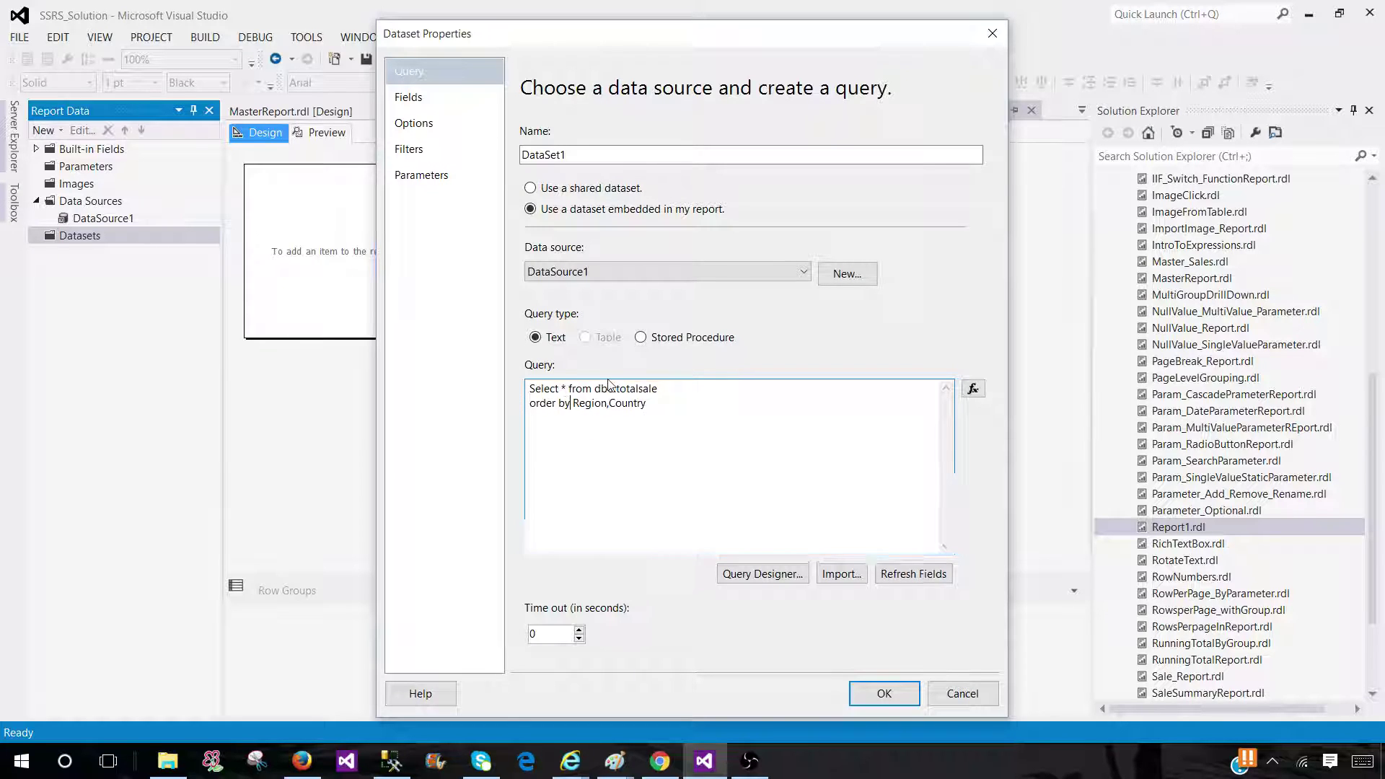
drag(668, 413, 528, 386)
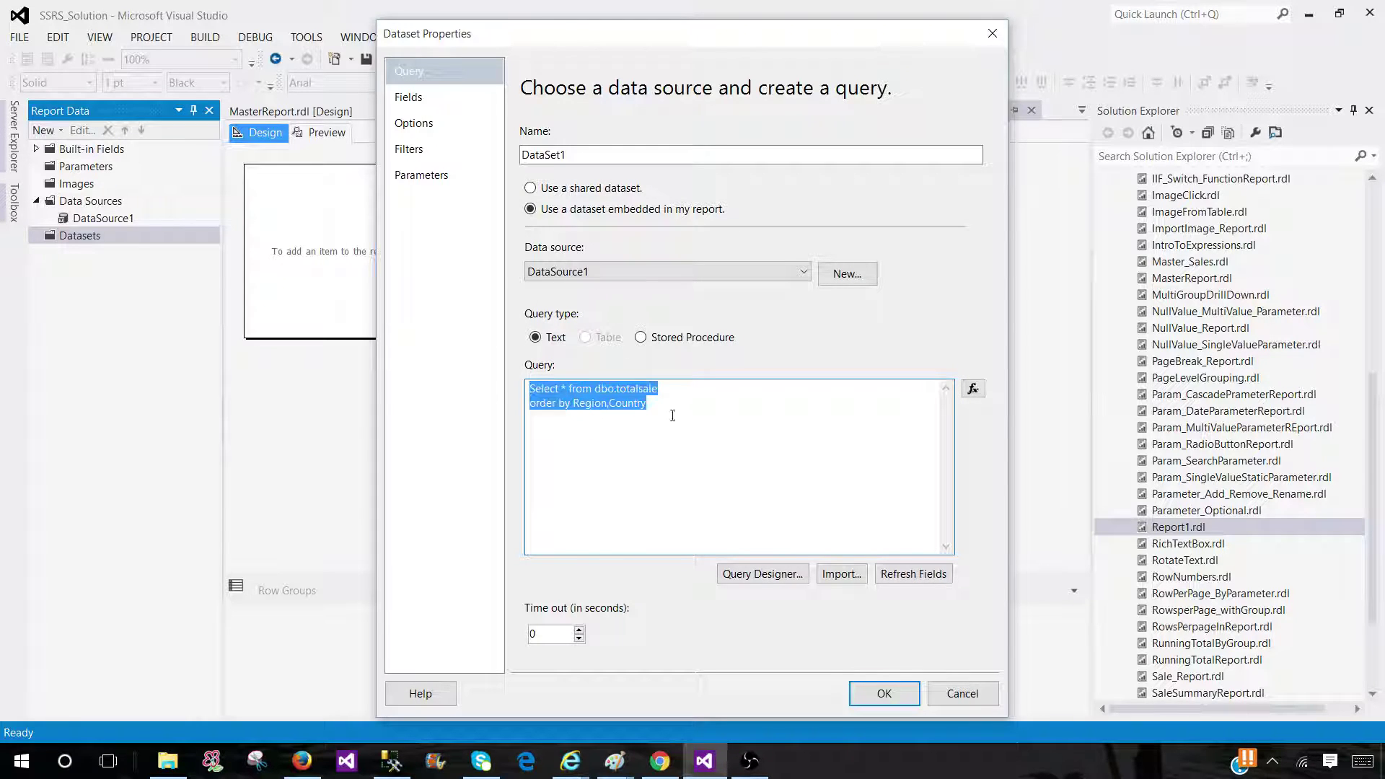
Step: Confirm the new dataset and insert a table into the report body
click(879, 695)
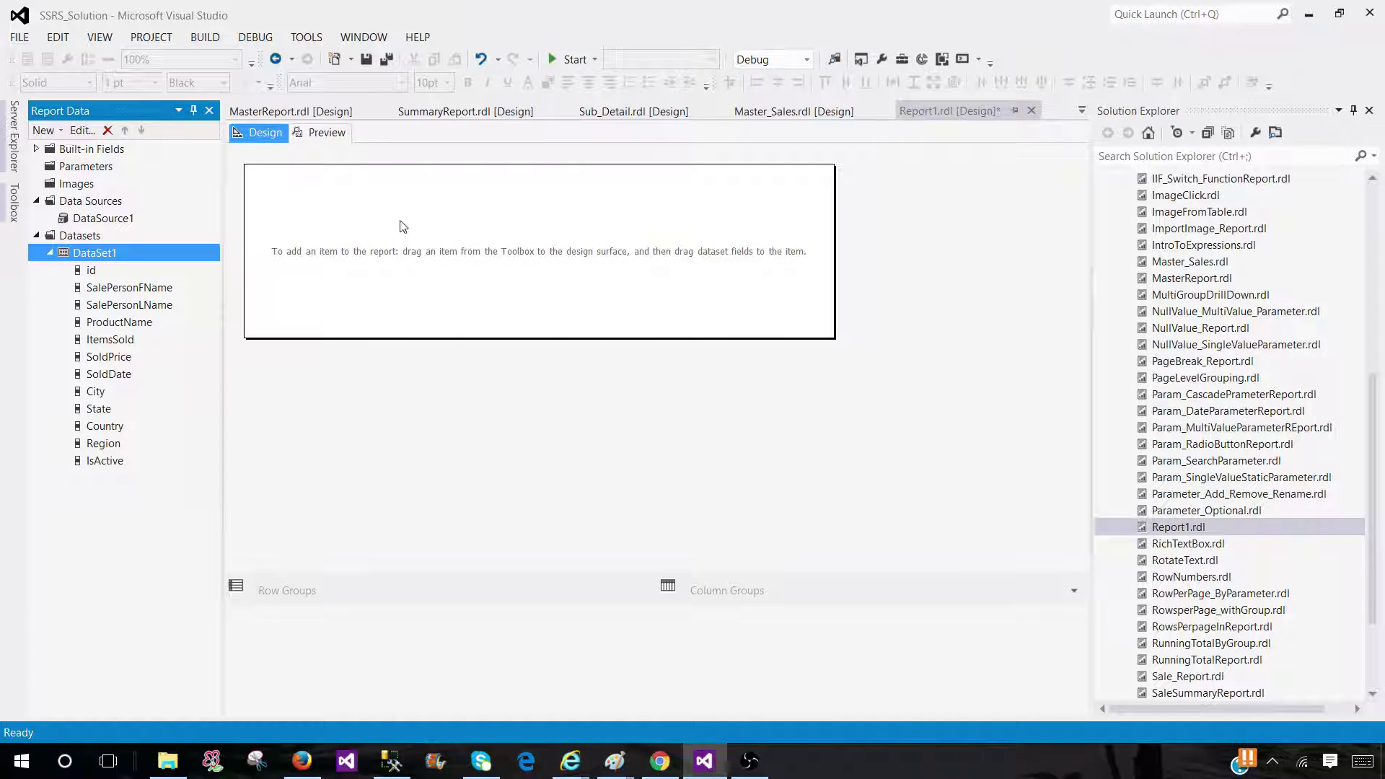
right_click(400, 222)
mouse_move(427, 292)
click(581, 318)
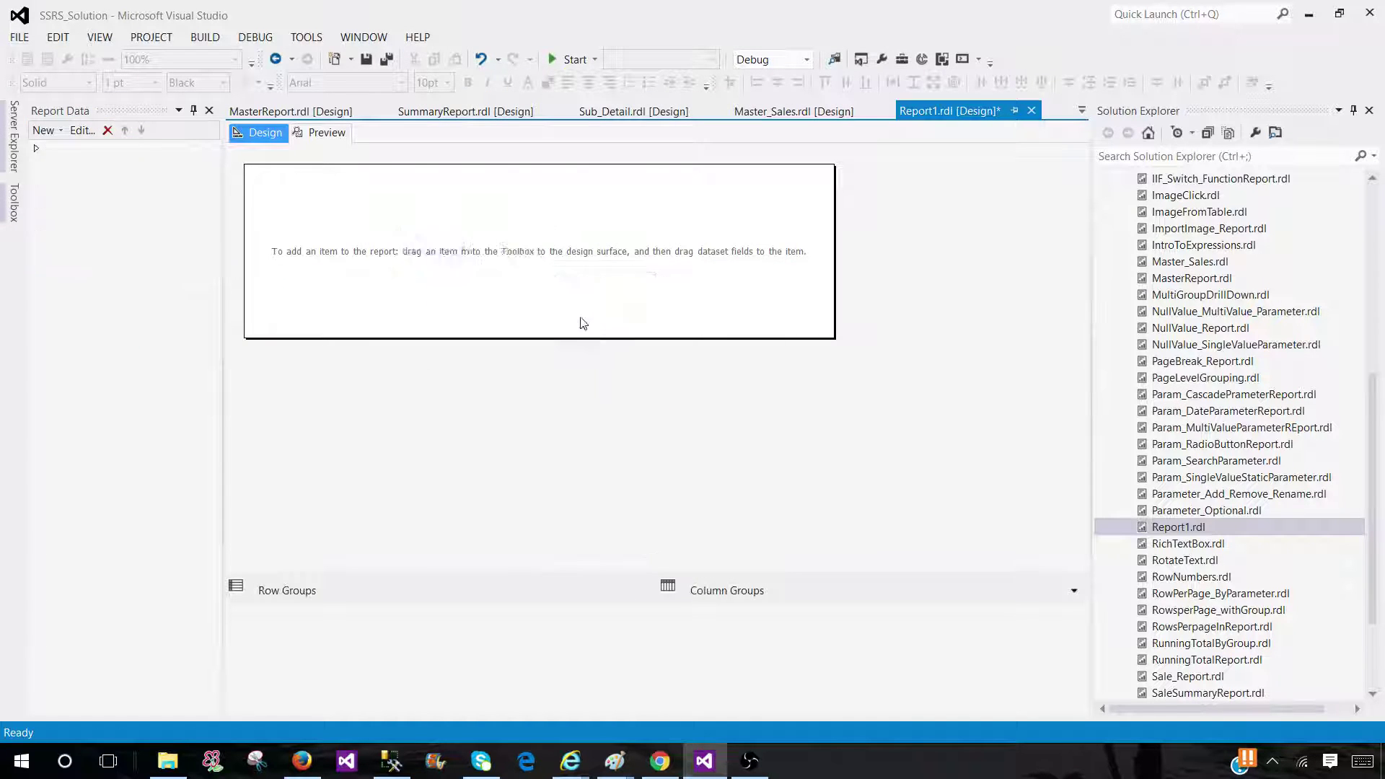
Step: Fill the table with SalePersonFName, SalePersonLName, Region and Country, then preview the report
drag(119, 287, 422, 253)
drag(106, 308, 542, 251)
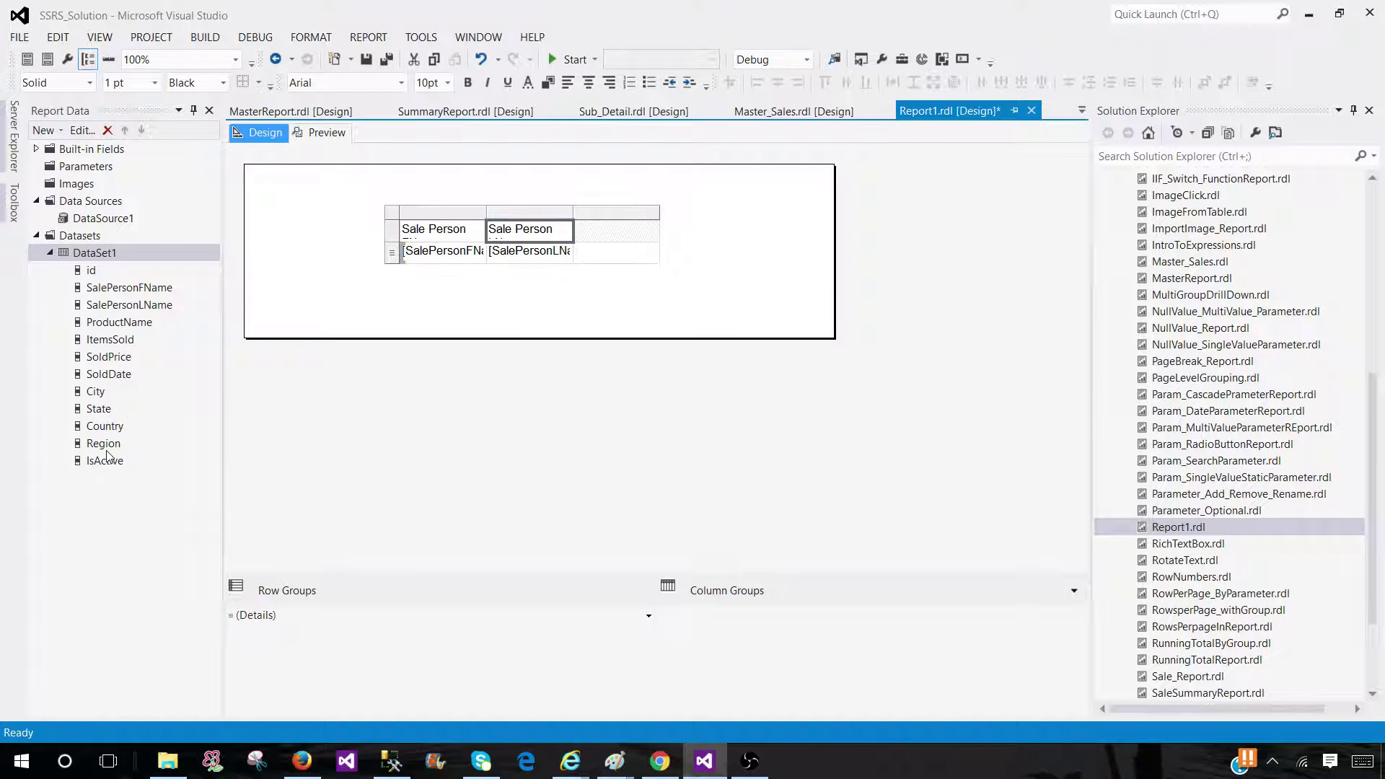
drag(108, 443, 596, 252)
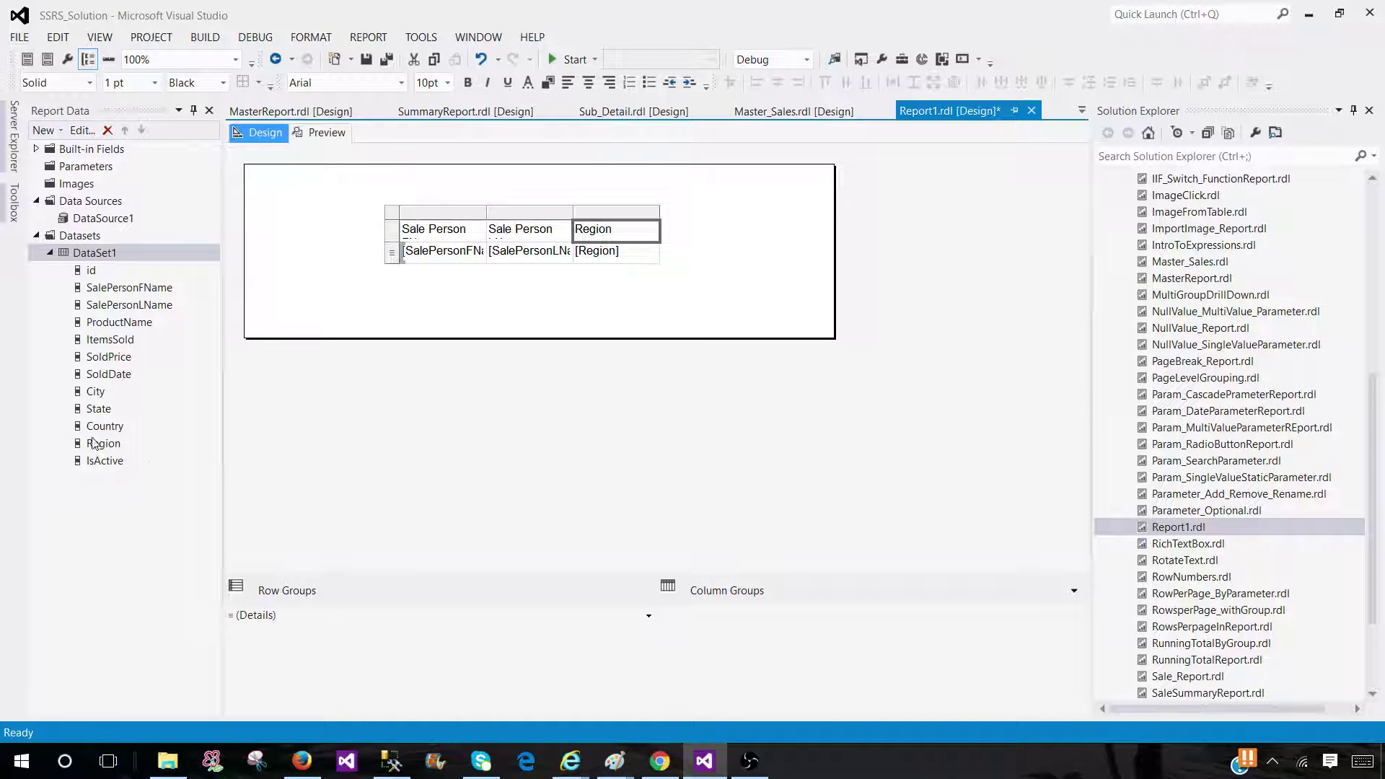
drag(99, 431, 654, 252)
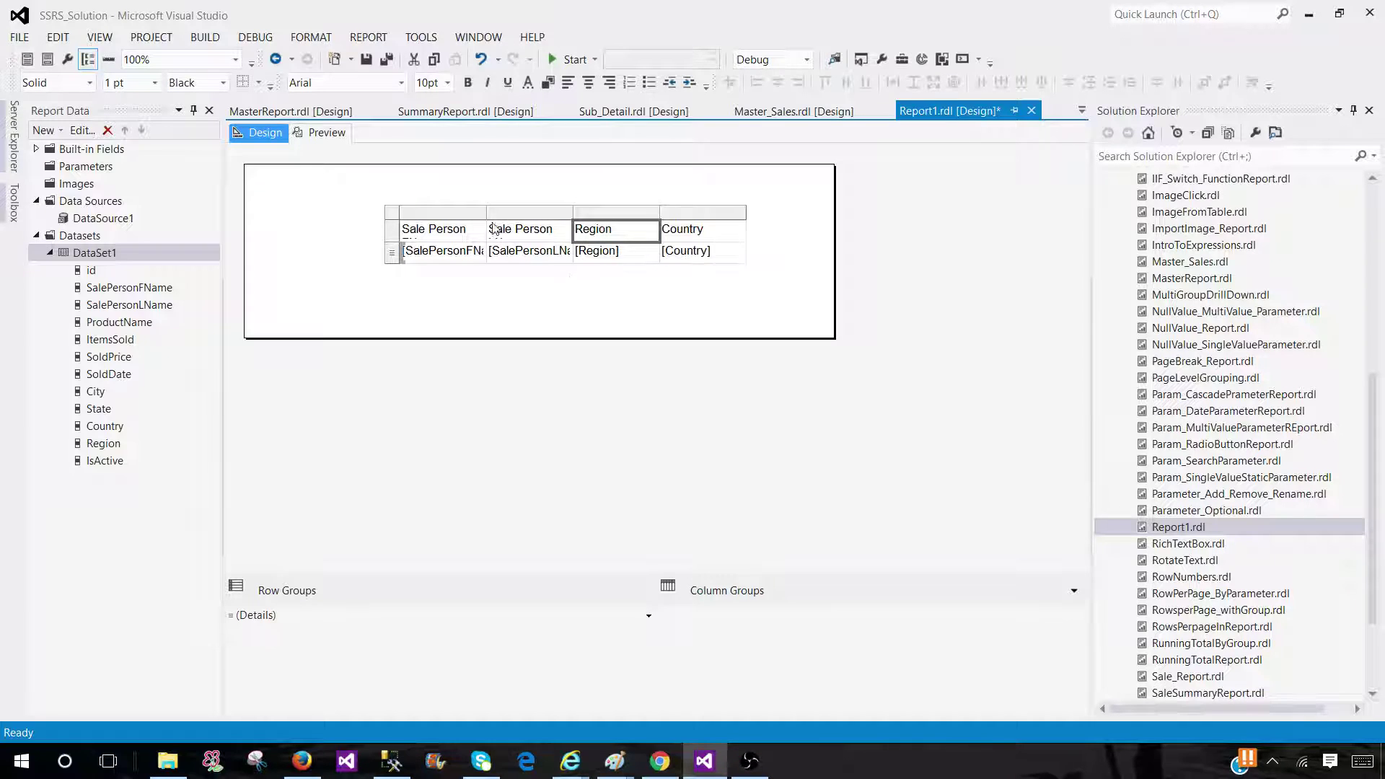
click(323, 134)
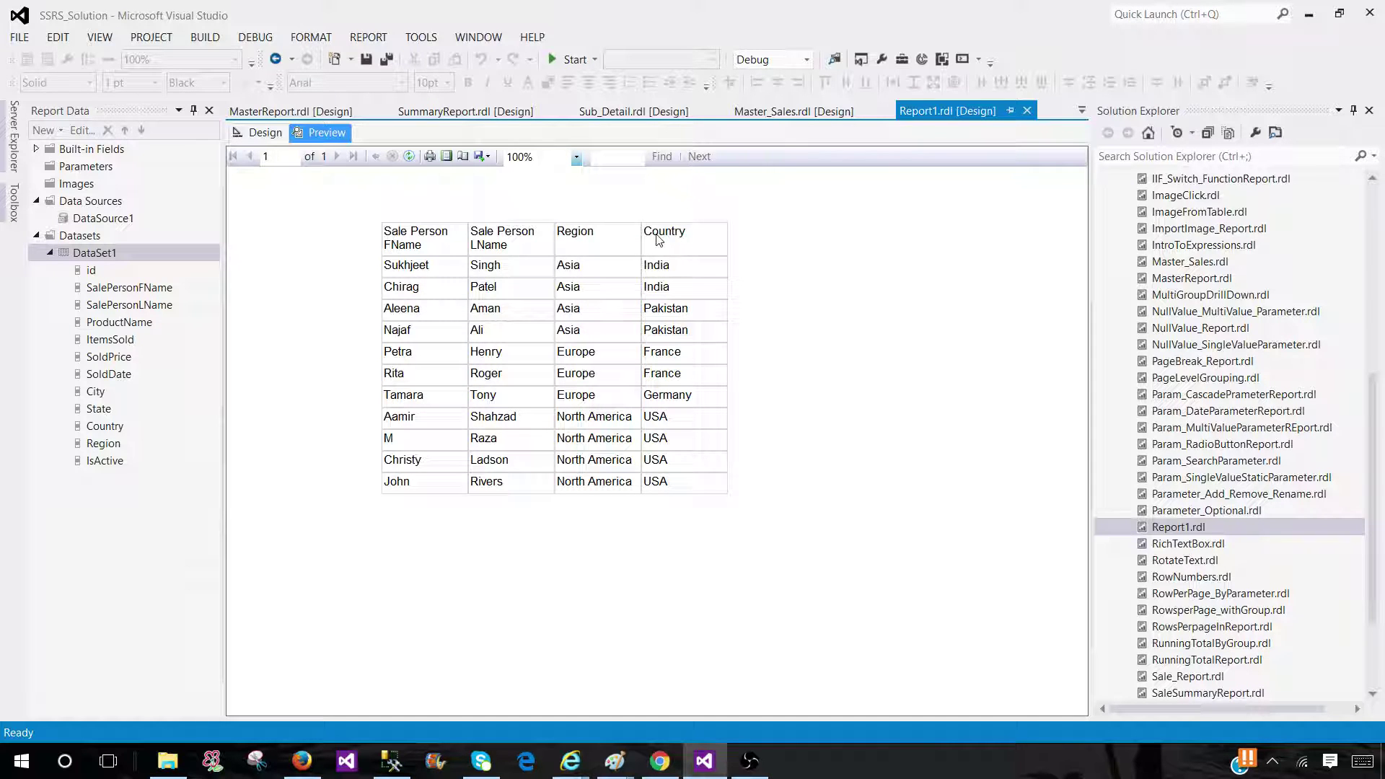
click(263, 136)
Step: Delete the 'order by Region,Country' line from DataSet1's query
double_click(94, 253)
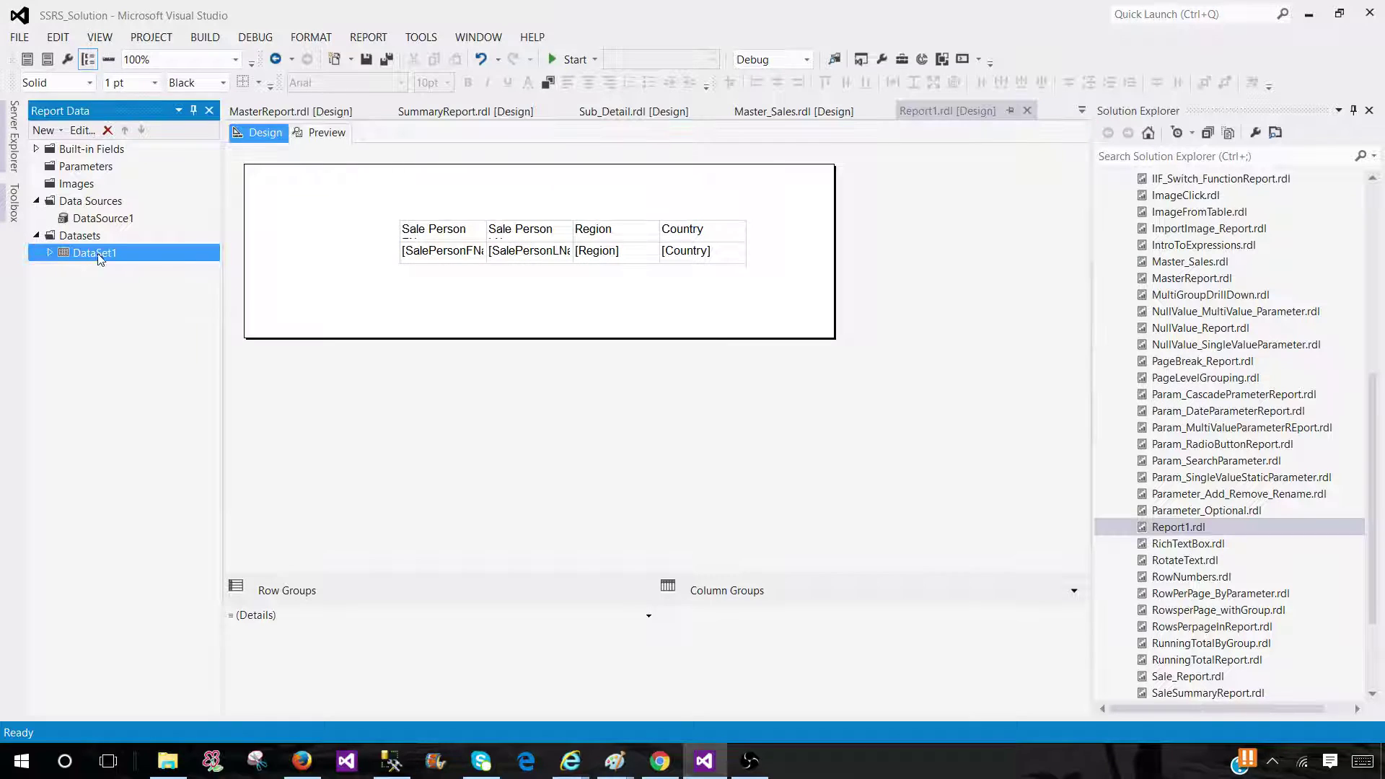
double_click(112, 257)
drag(635, 431, 503, 410)
key(Delete)
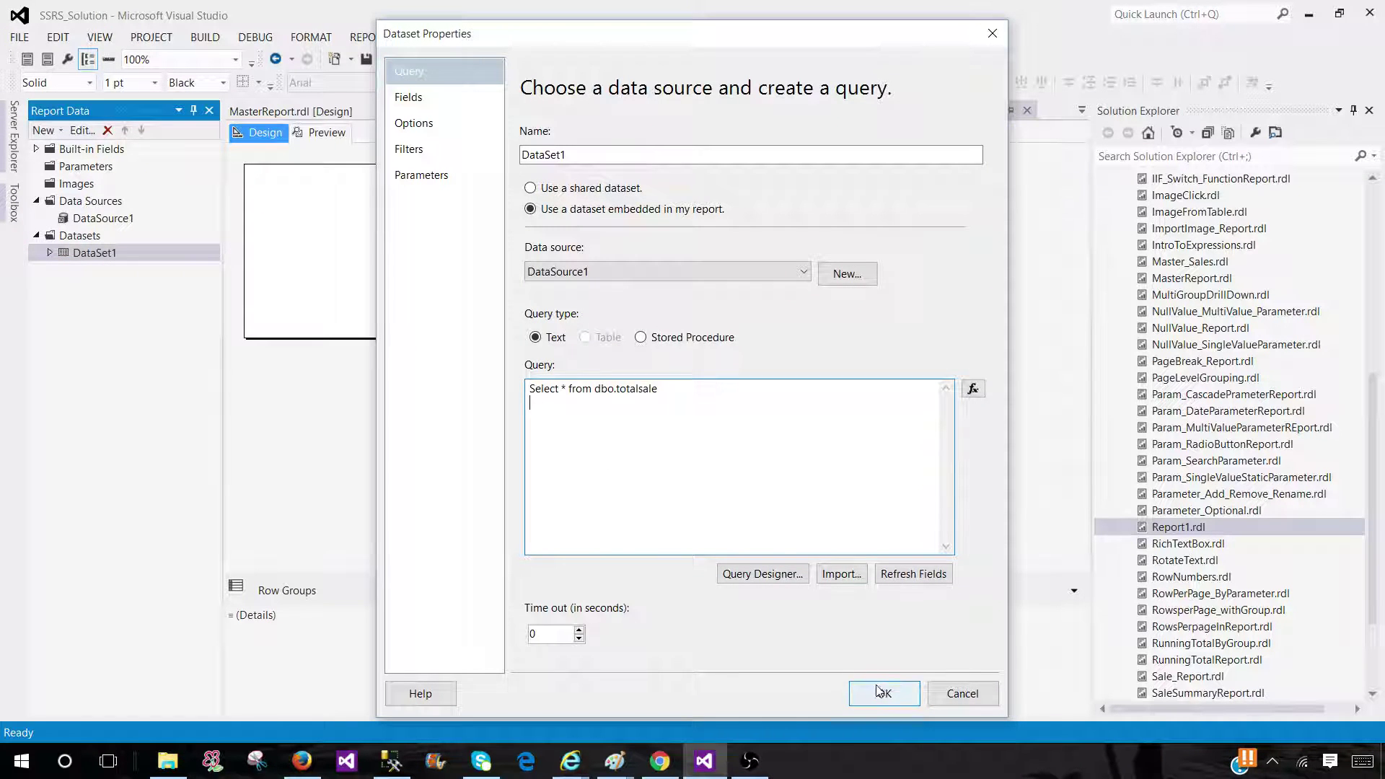
click(884, 693)
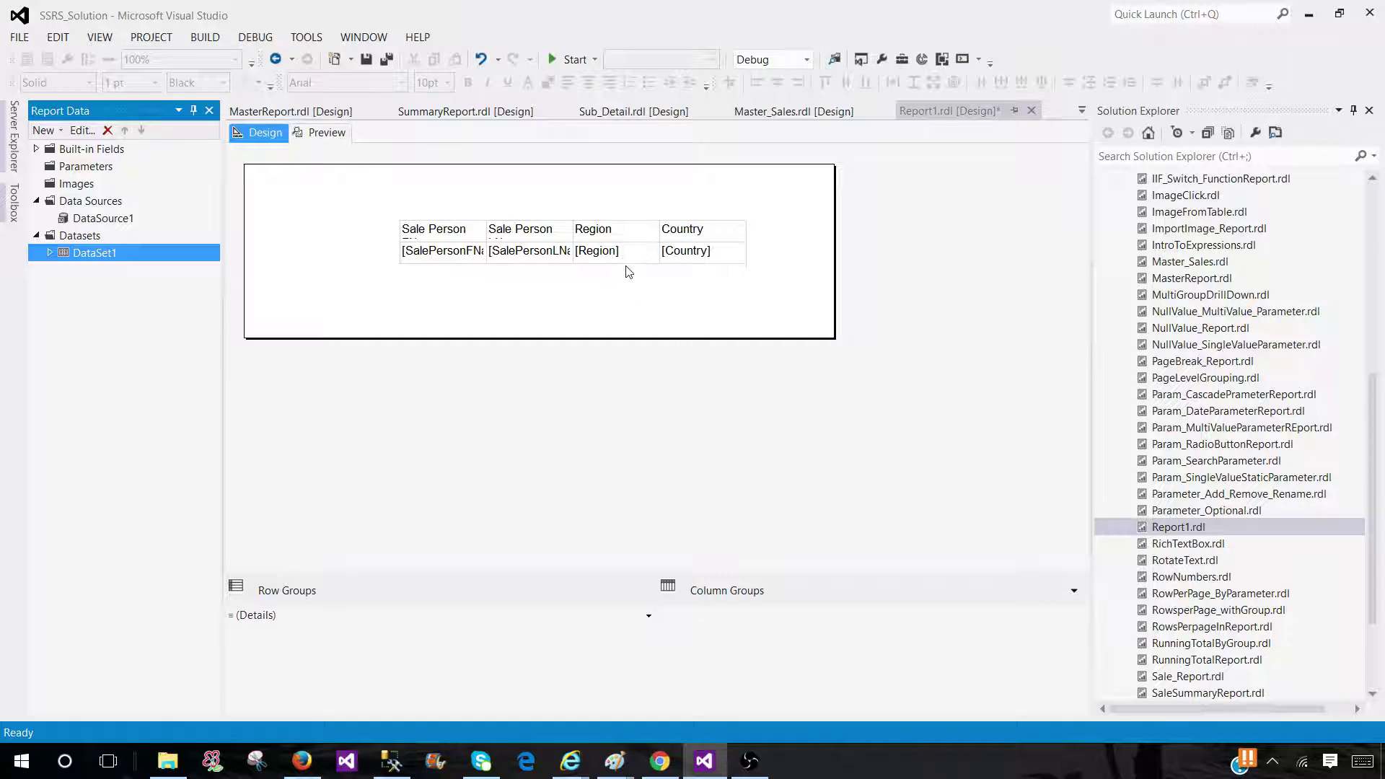
Step: Select the table and its Sale Person FName header cell
mouse_move(635, 260)
click(442, 267)
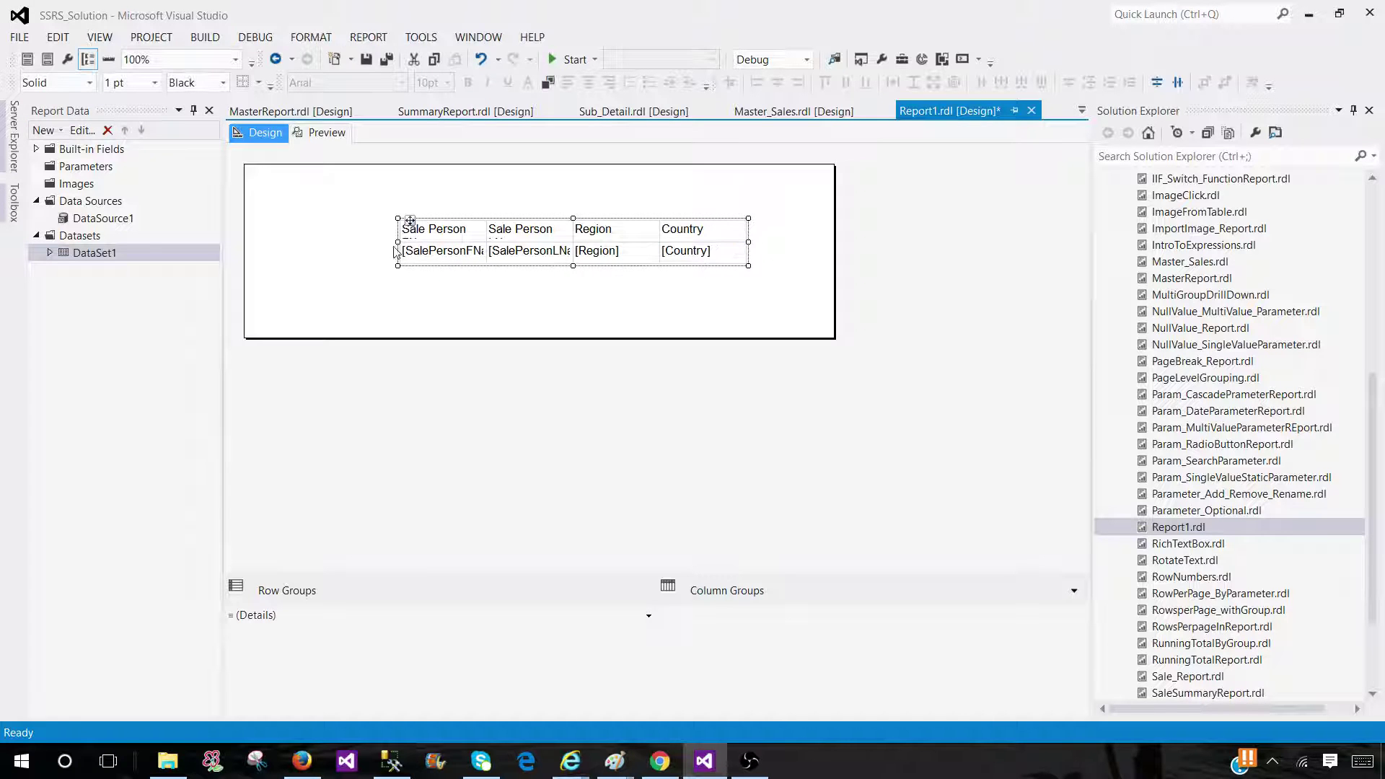
click(405, 238)
click(406, 235)
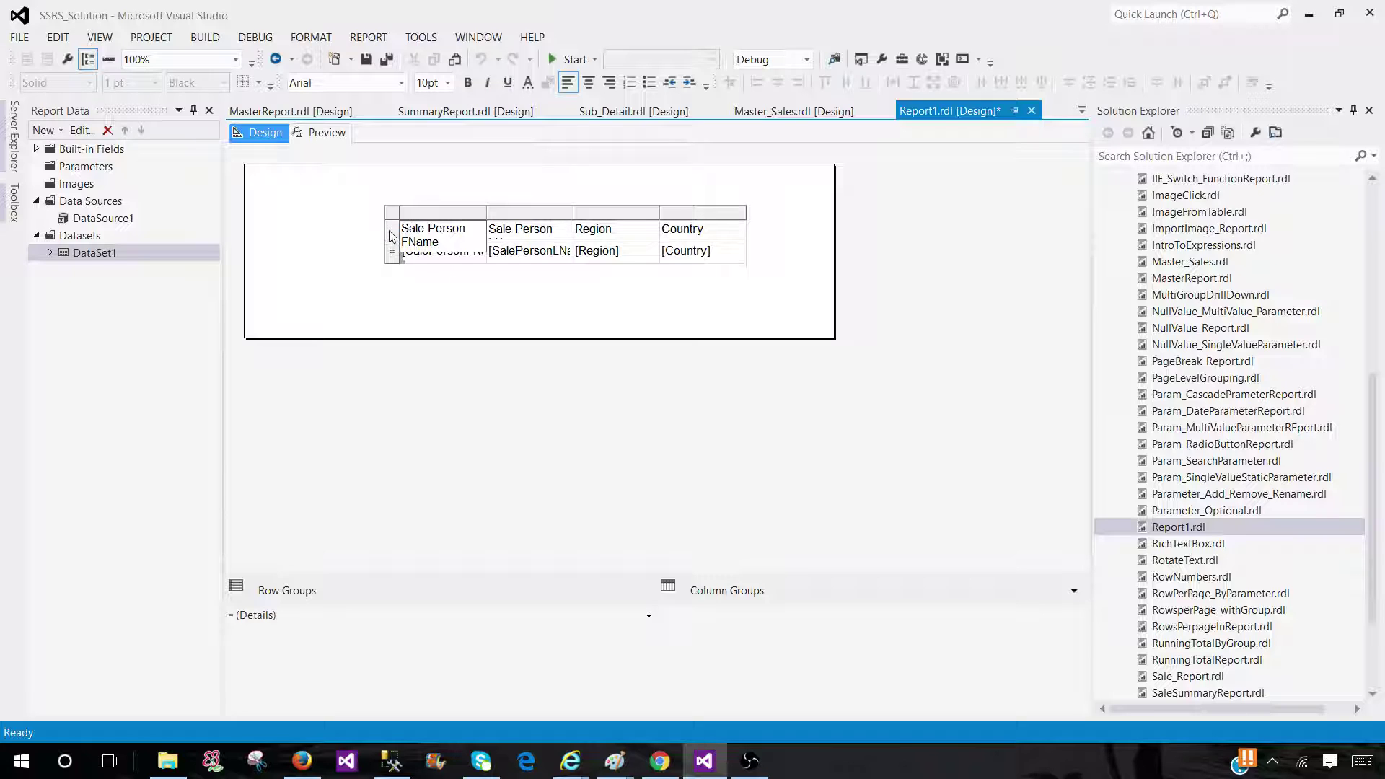
Step: In the table's Sorting properties, add a rule sorting [Region] A to Z
click(390, 231)
right_click(390, 238)
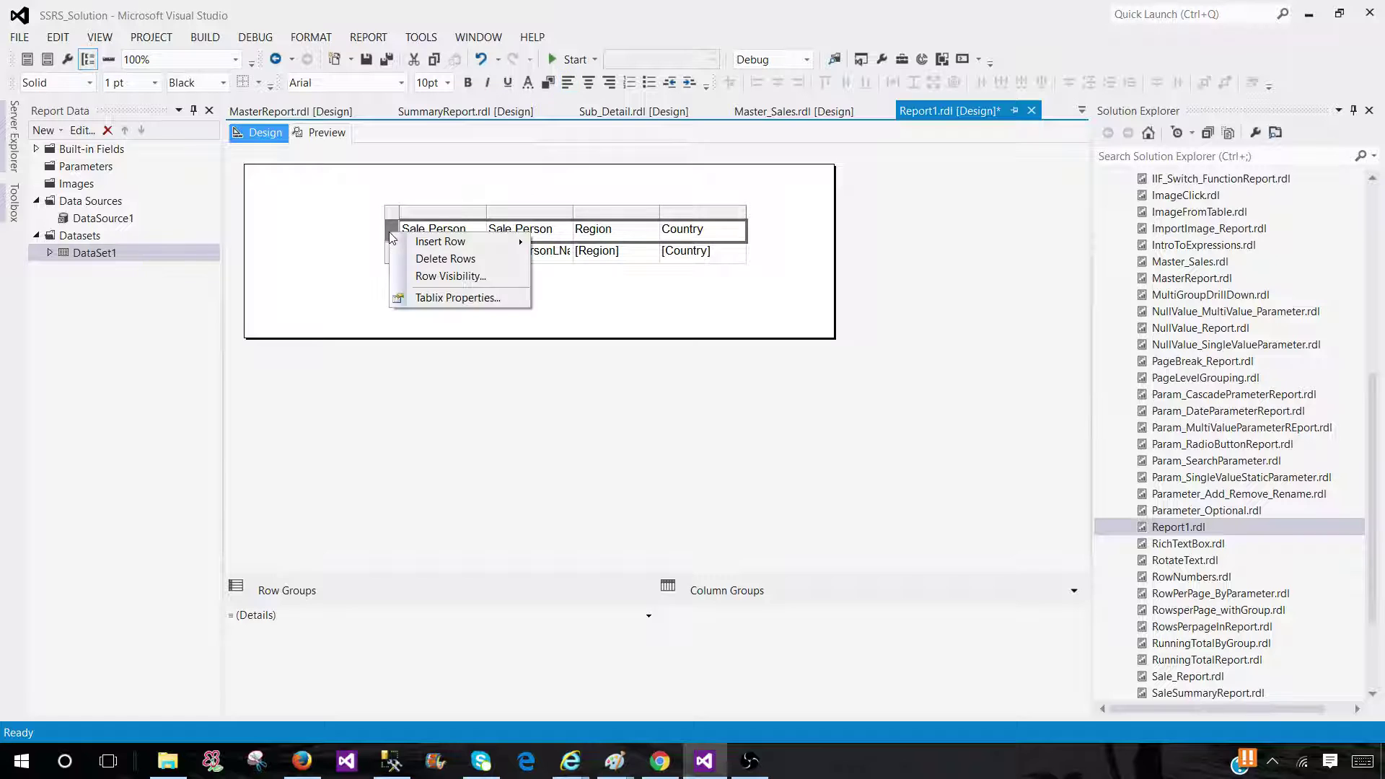
click(421, 298)
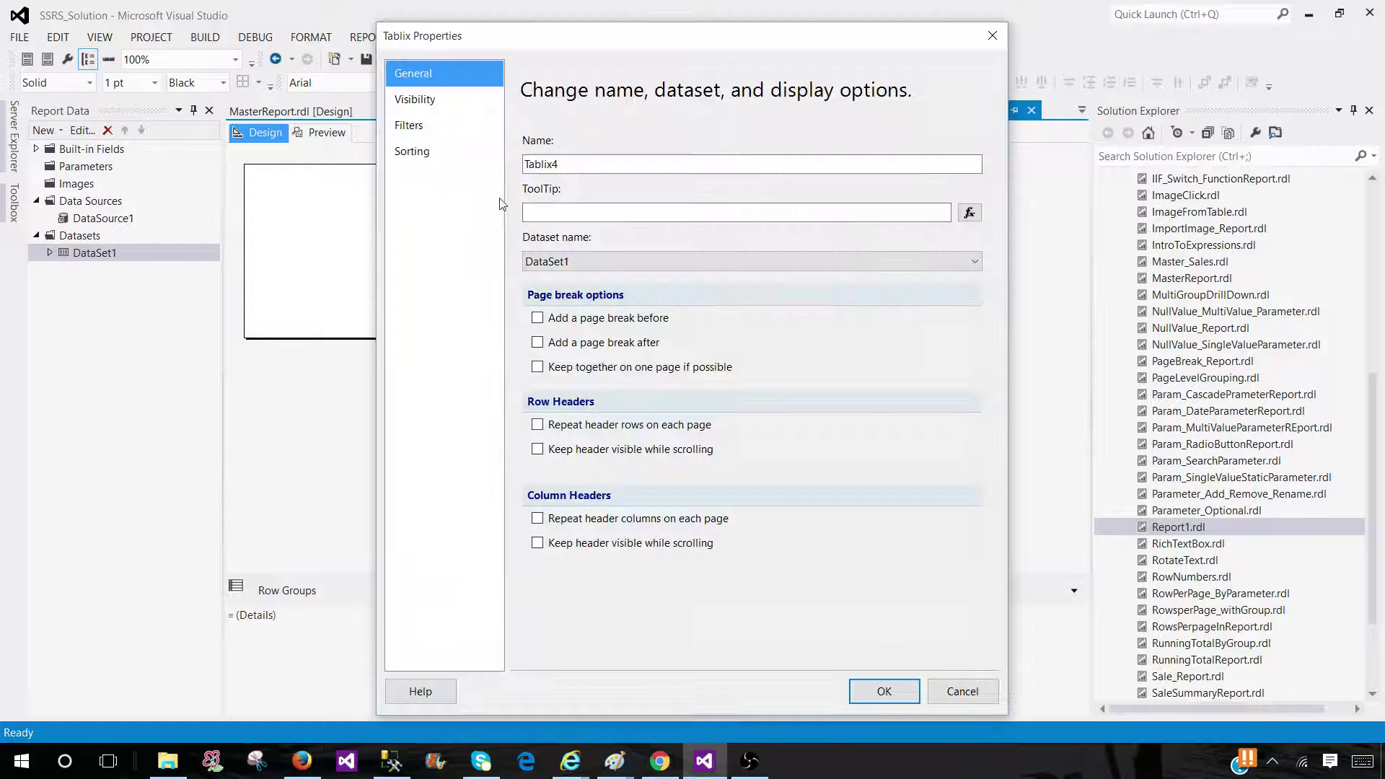
click(412, 153)
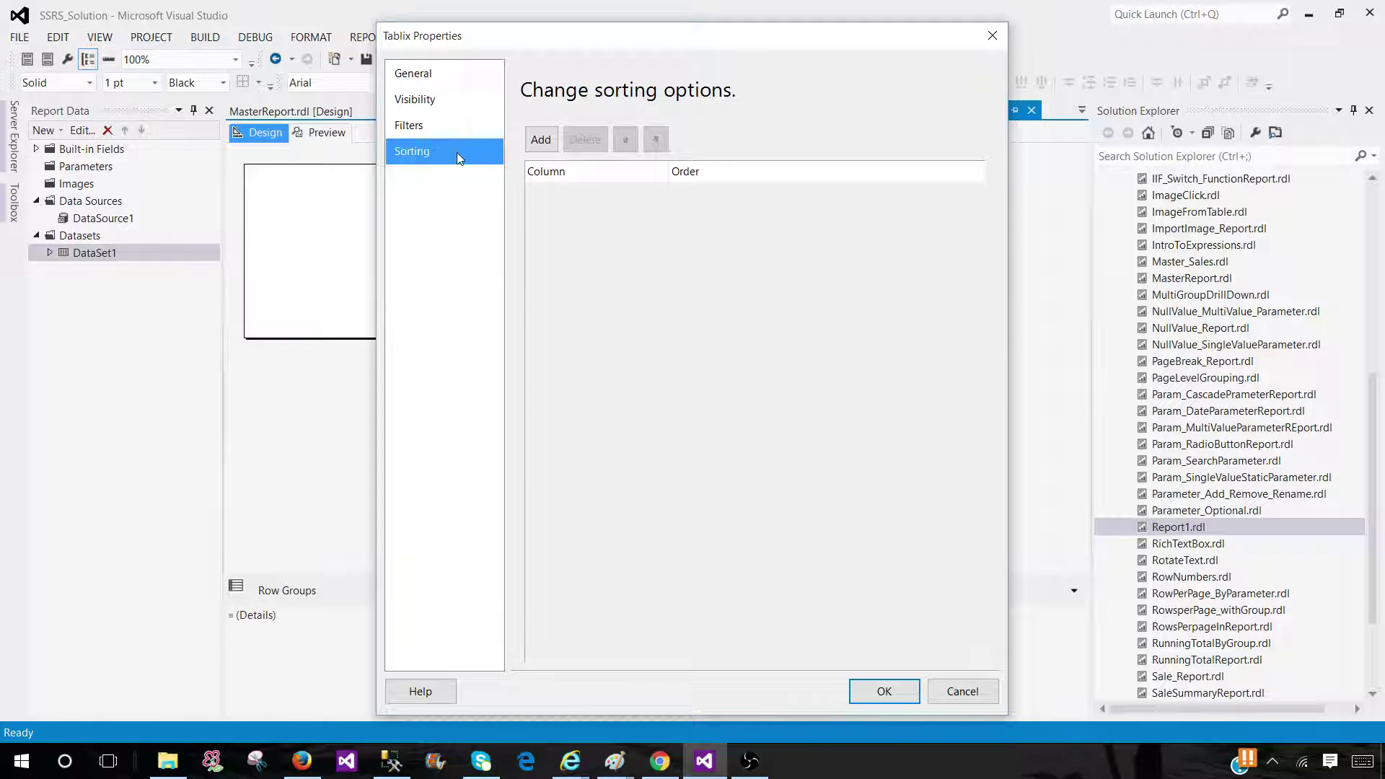
click(541, 140)
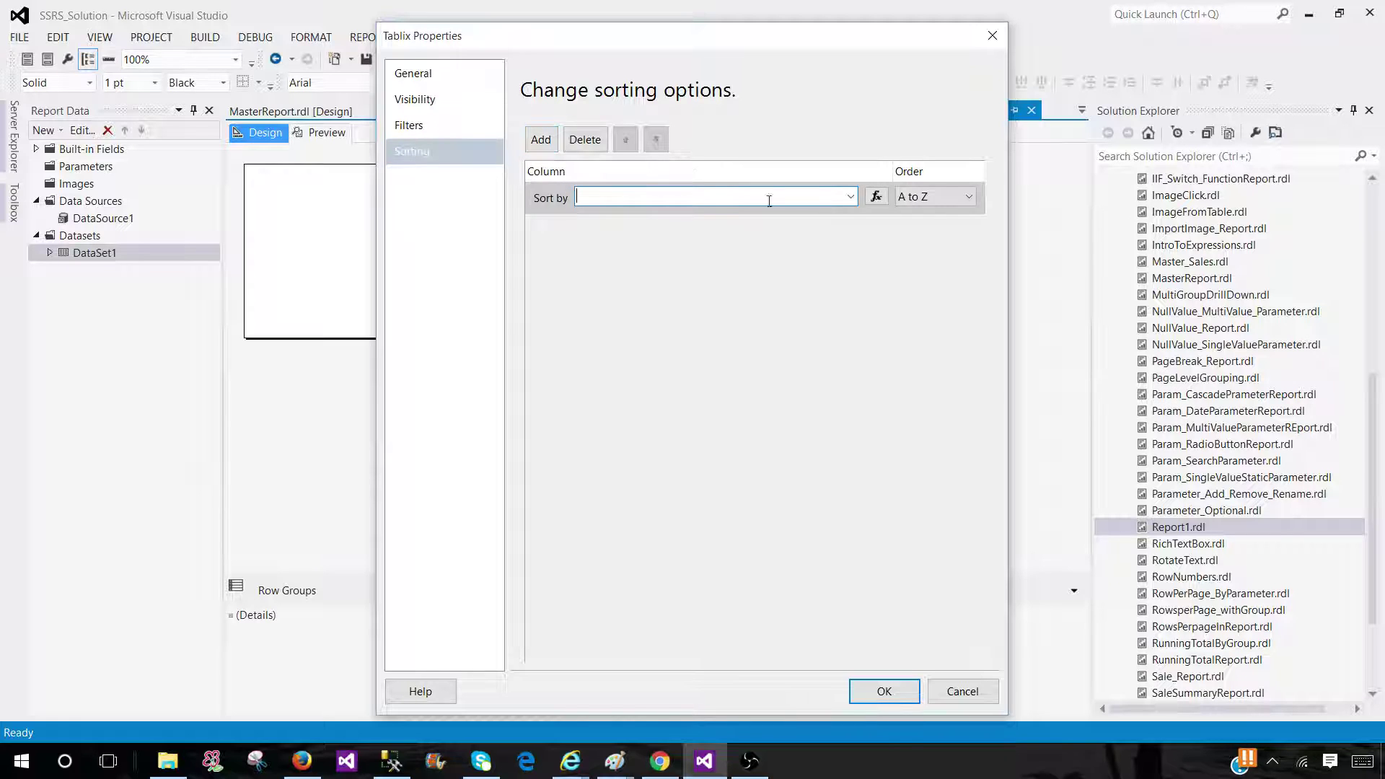
click(850, 197)
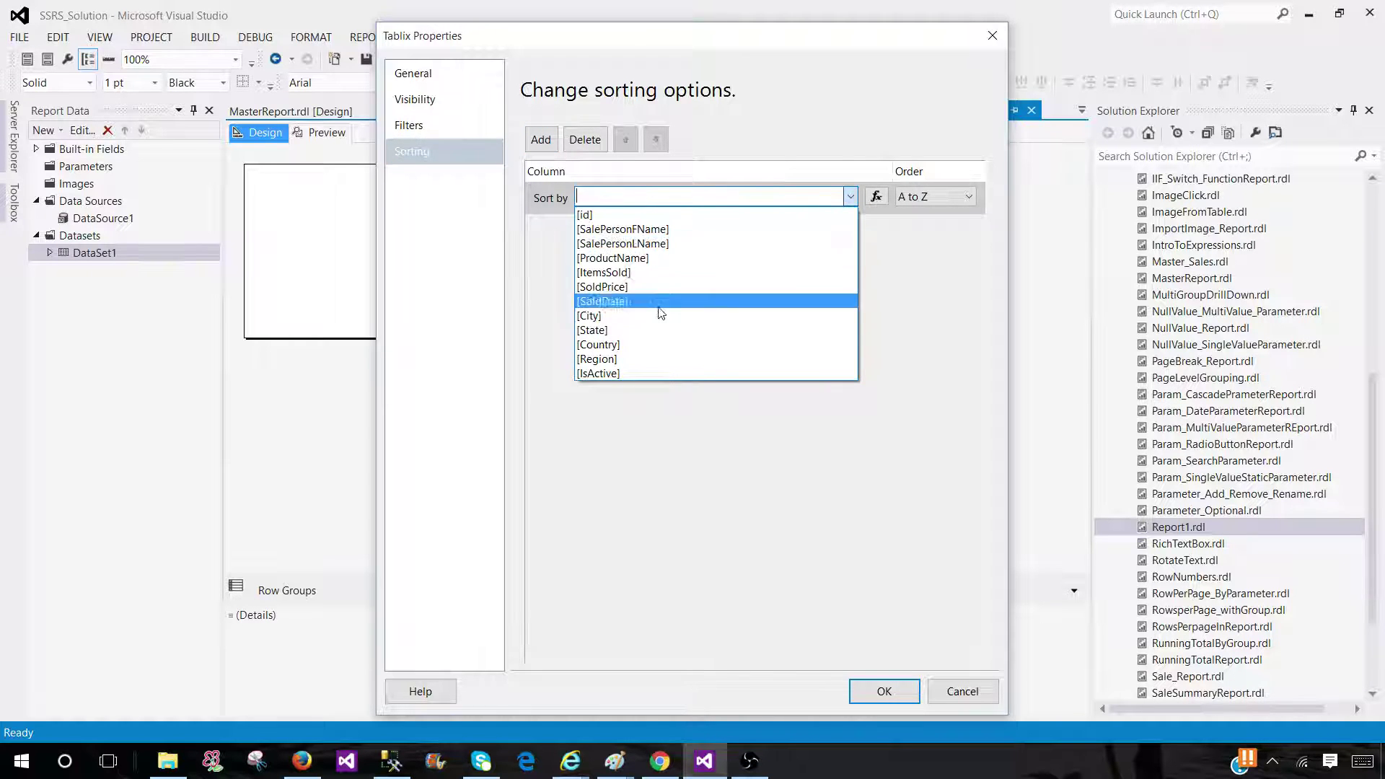
click(621, 359)
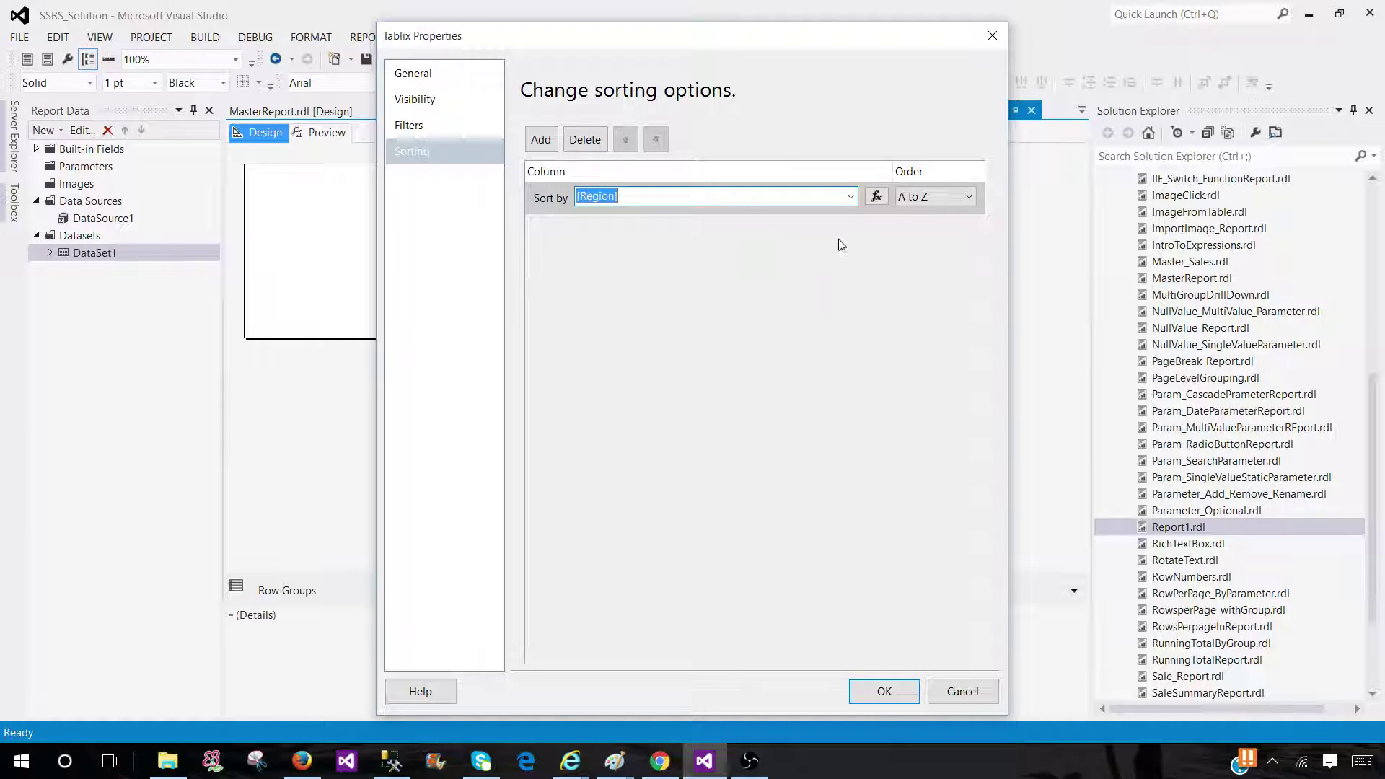
click(923, 198)
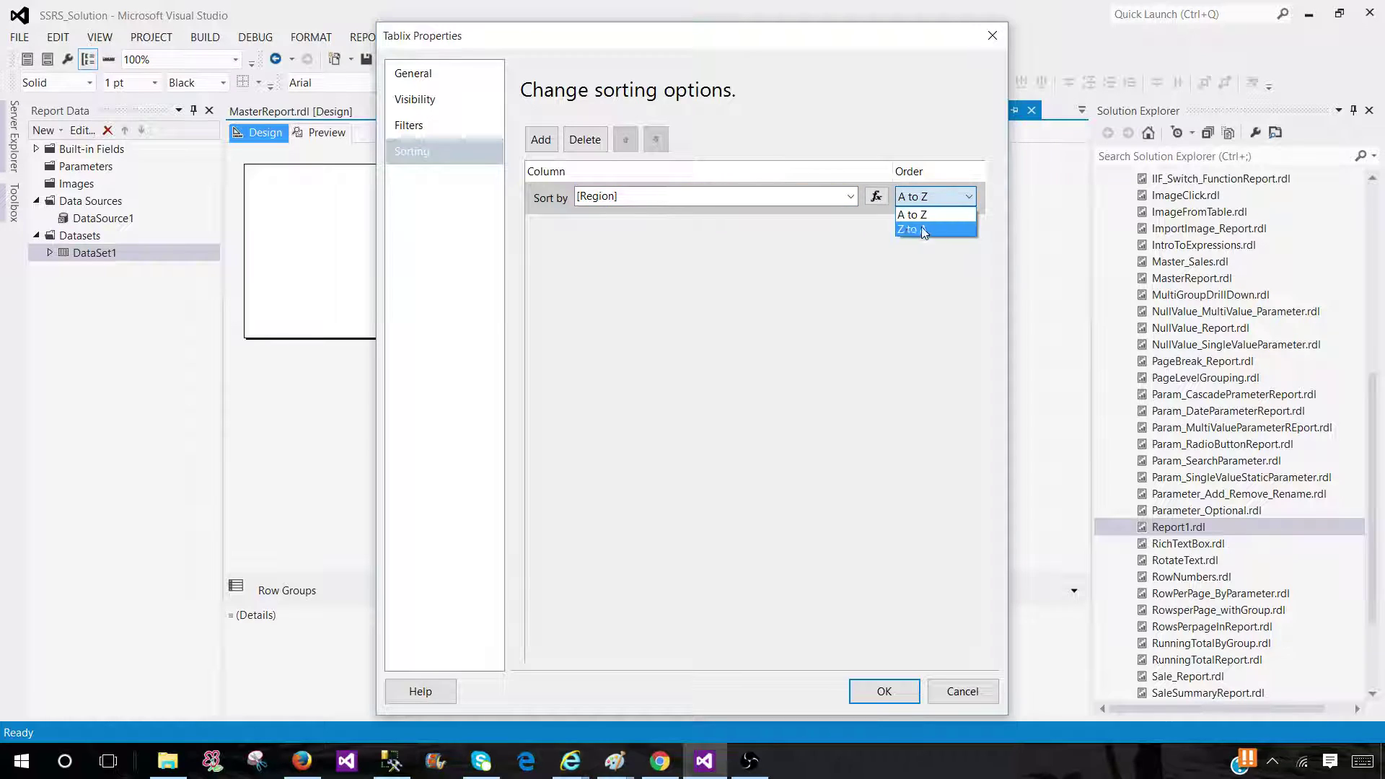
click(910, 215)
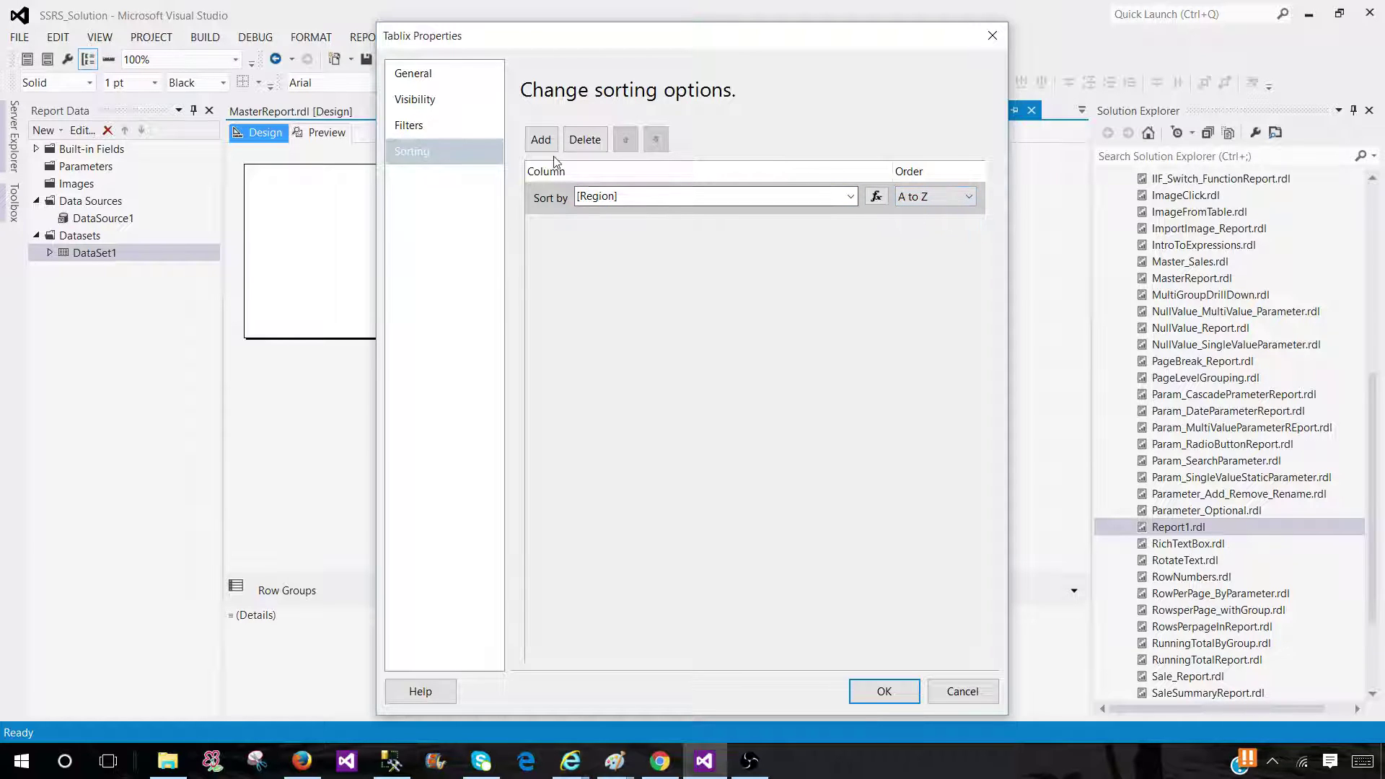
Step: Add a second rule sorting [Country] Z to A, apply it, and preview the report
click(542, 140)
click(851, 229)
click(638, 377)
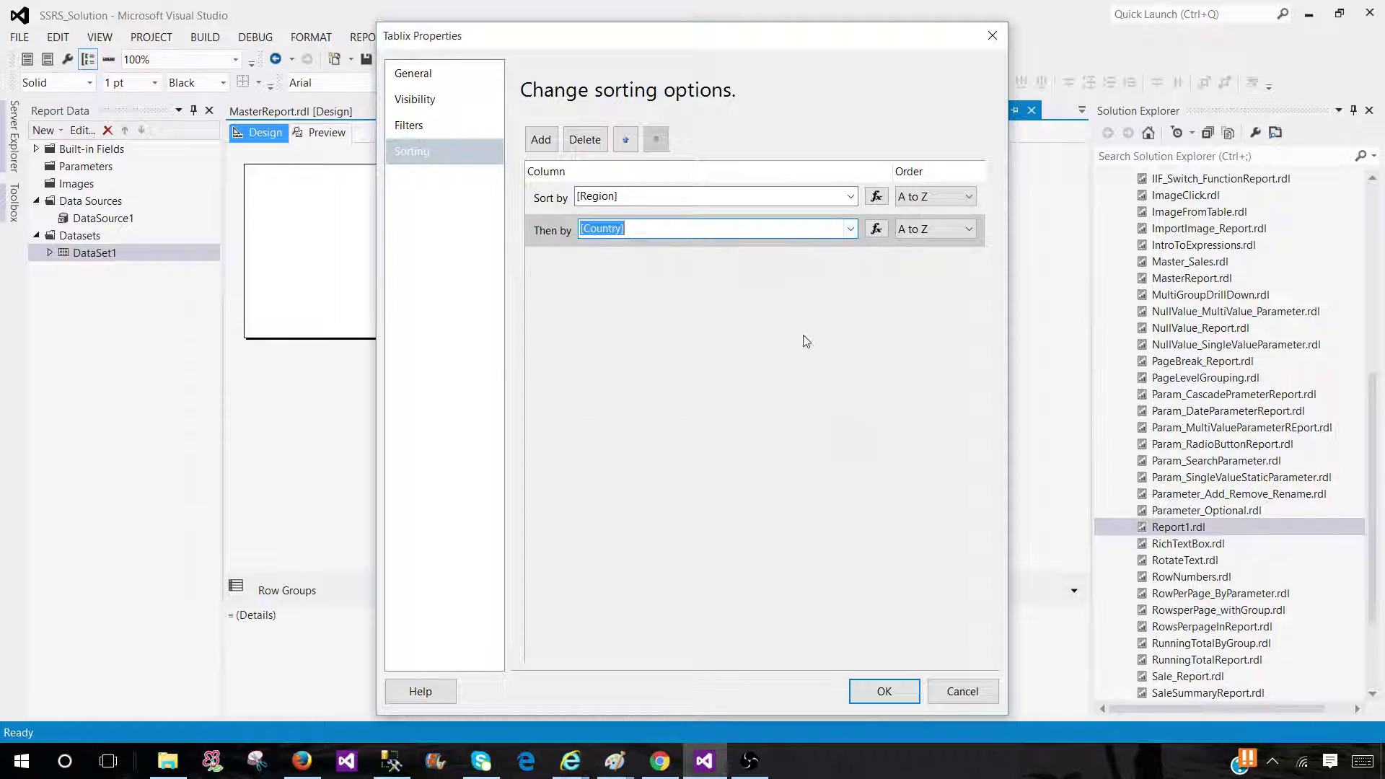
click(930, 232)
click(926, 260)
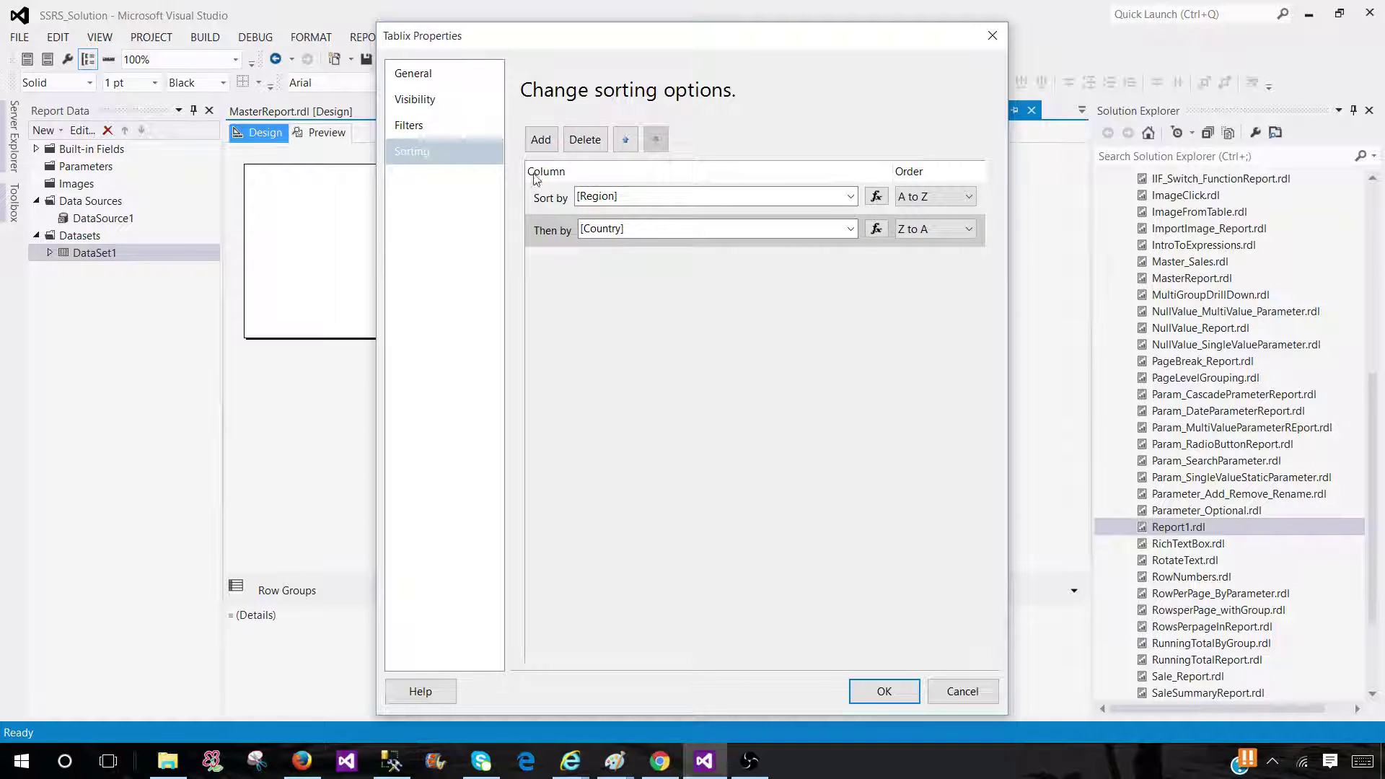
click(896, 704)
click(326, 135)
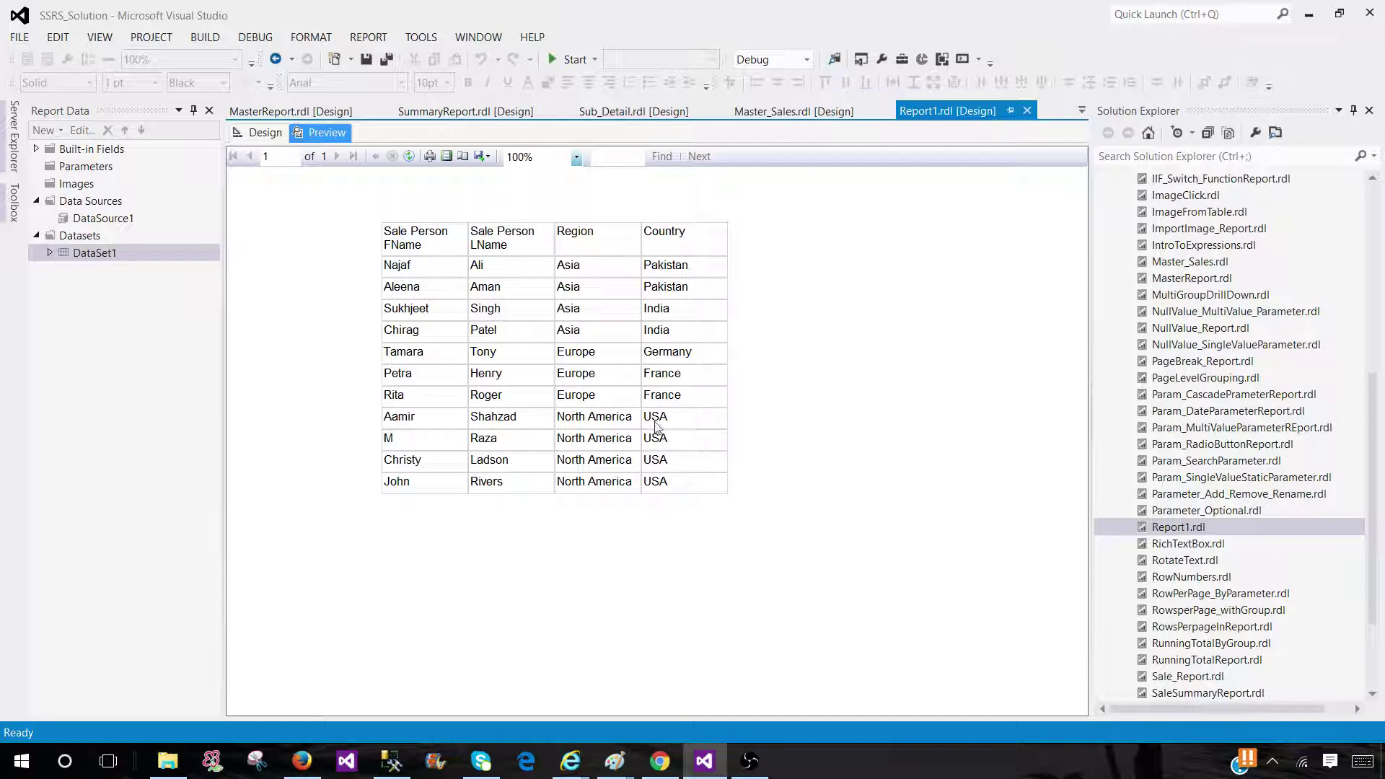
Step: Return to the design layout and select the [Region] data cell
click(259, 133)
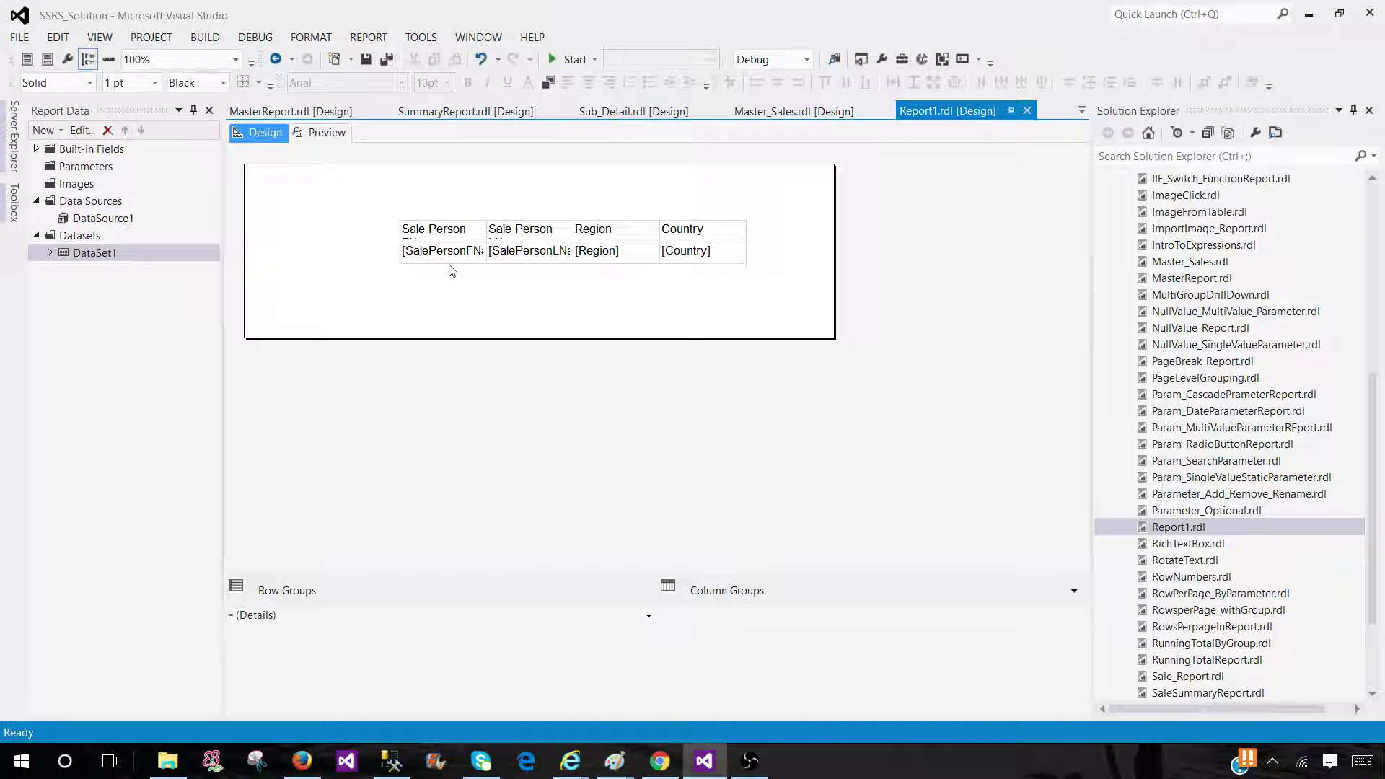
click(448, 254)
click(613, 261)
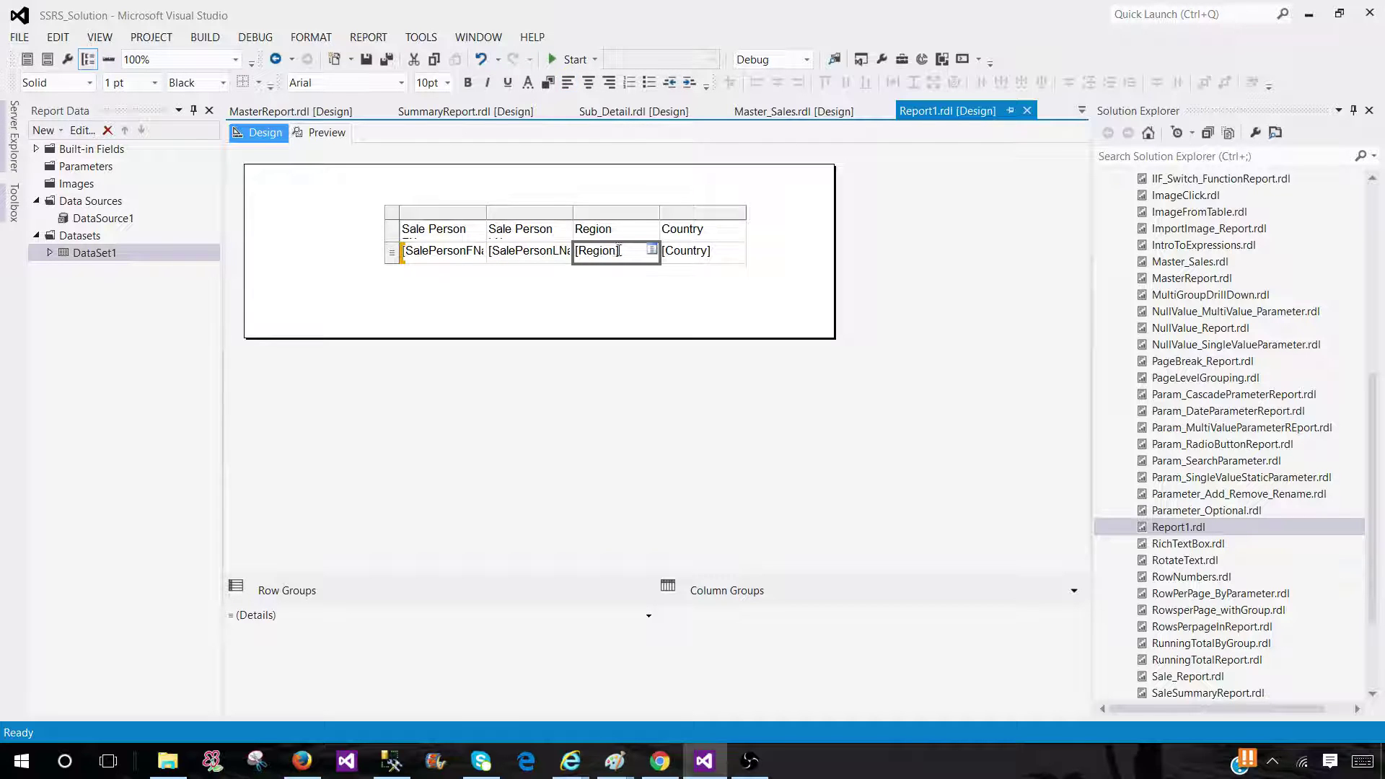
Step: Delete the [Region] and [Country] rules from the table's Tablix Properties Sorting page
click(392, 230)
right_click(394, 231)
click(436, 299)
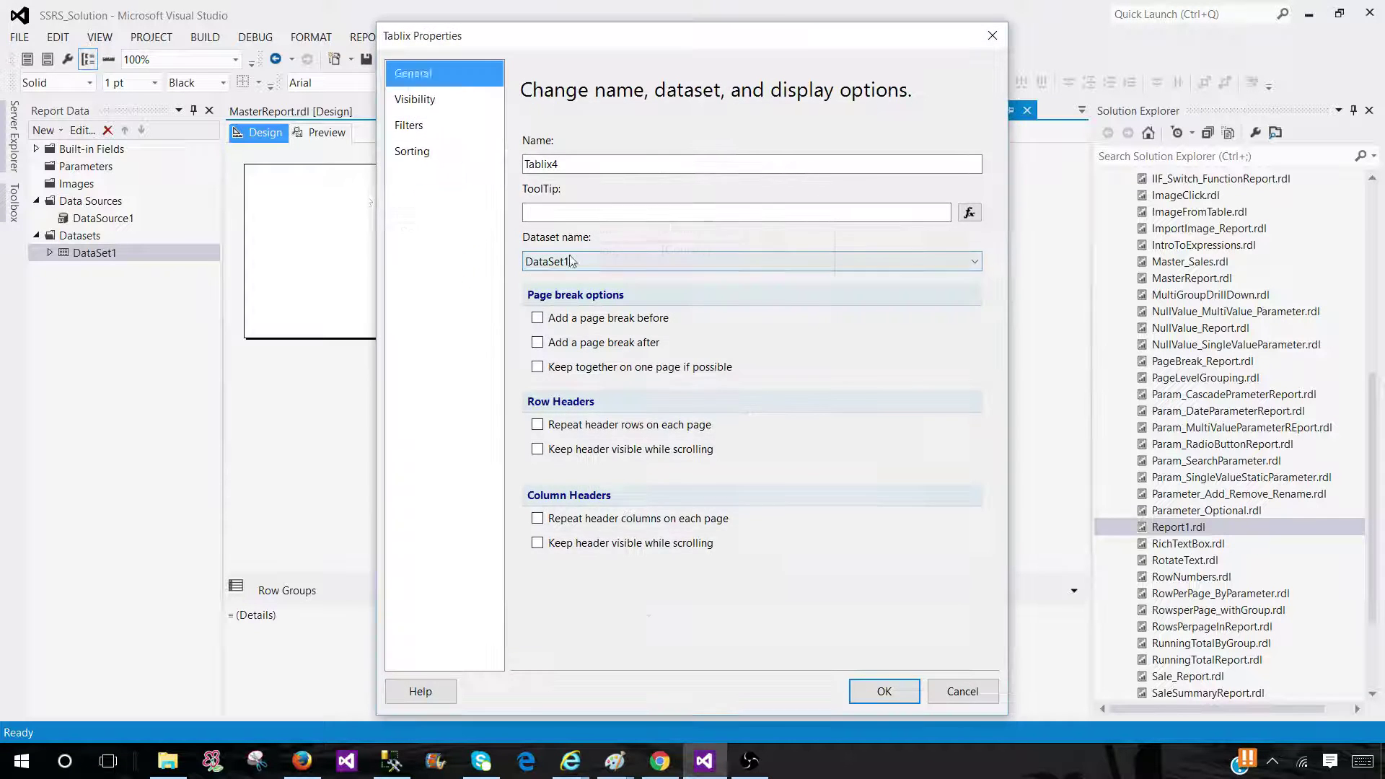
click(431, 152)
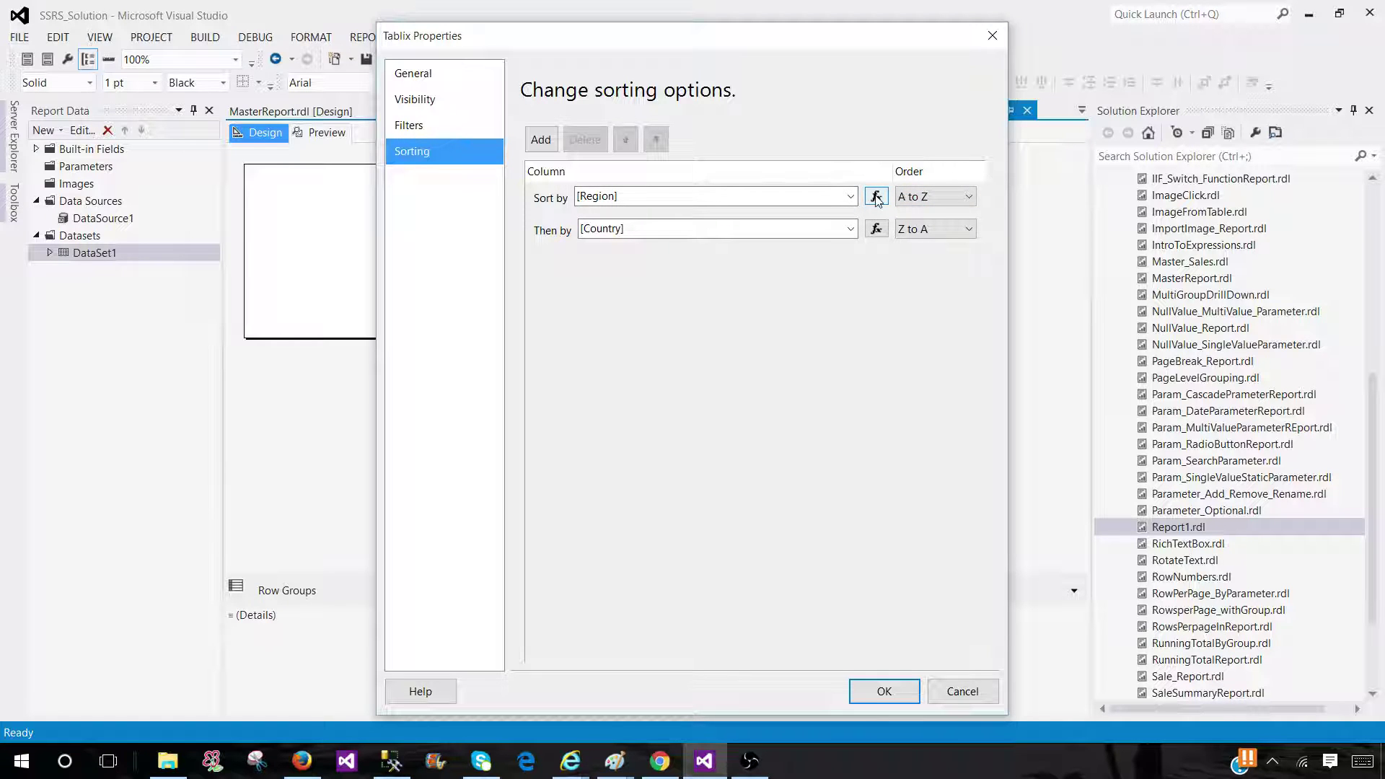
click(585, 196)
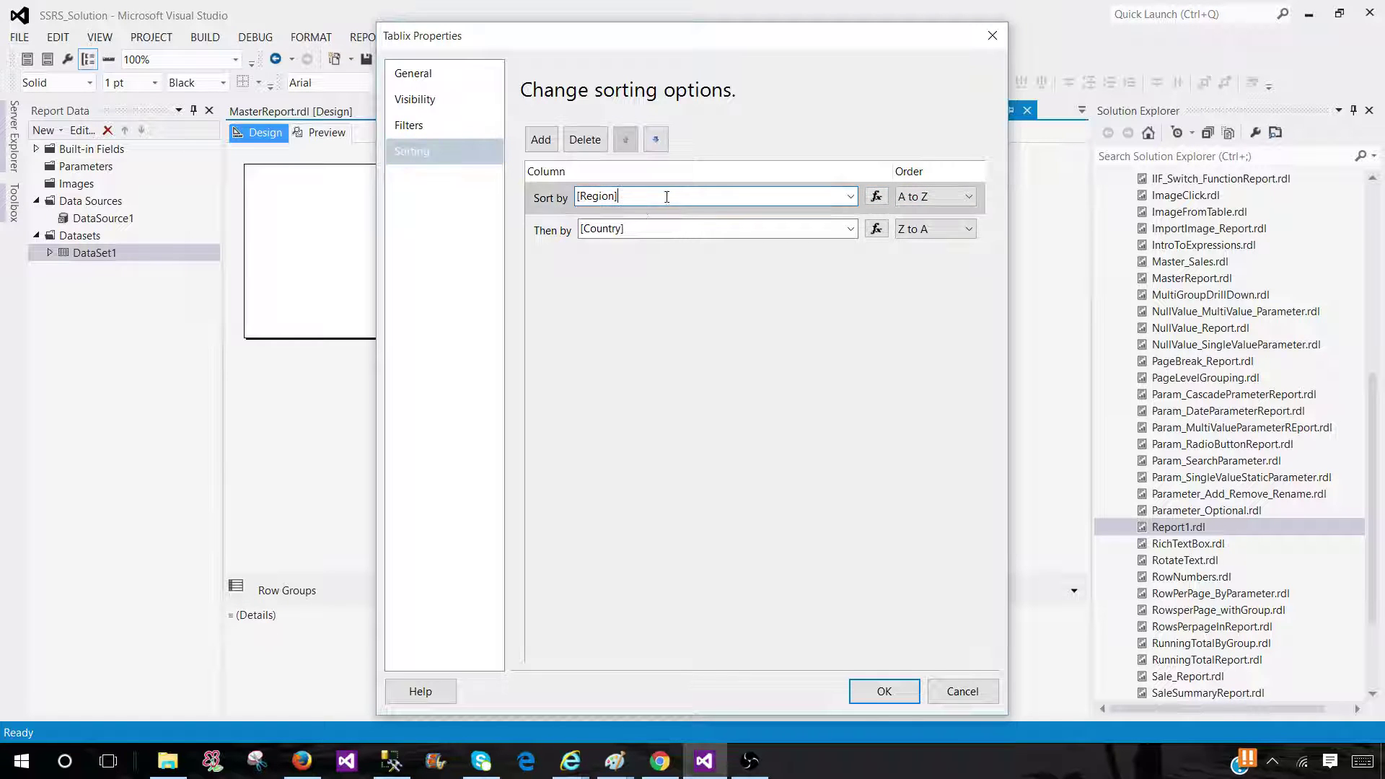
click(583, 139)
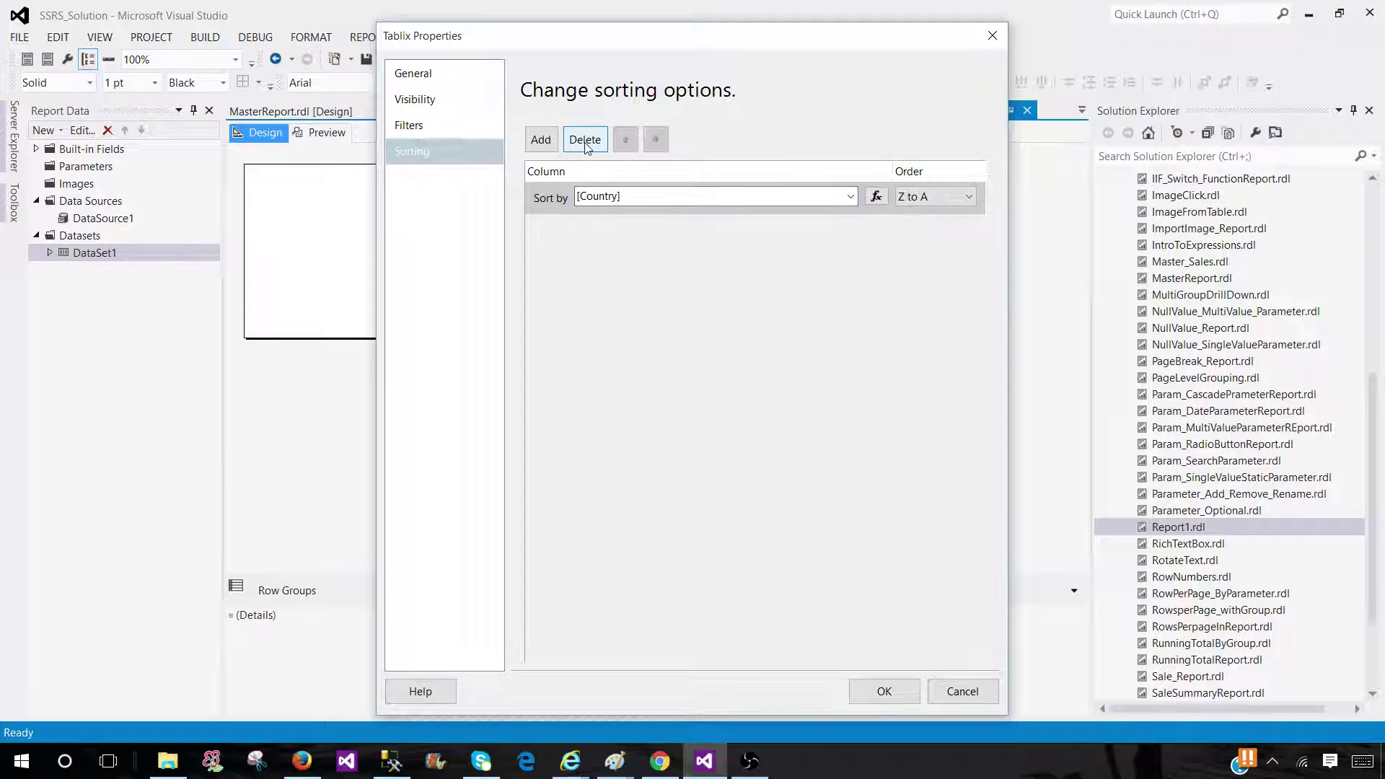
click(617, 183)
click(584, 139)
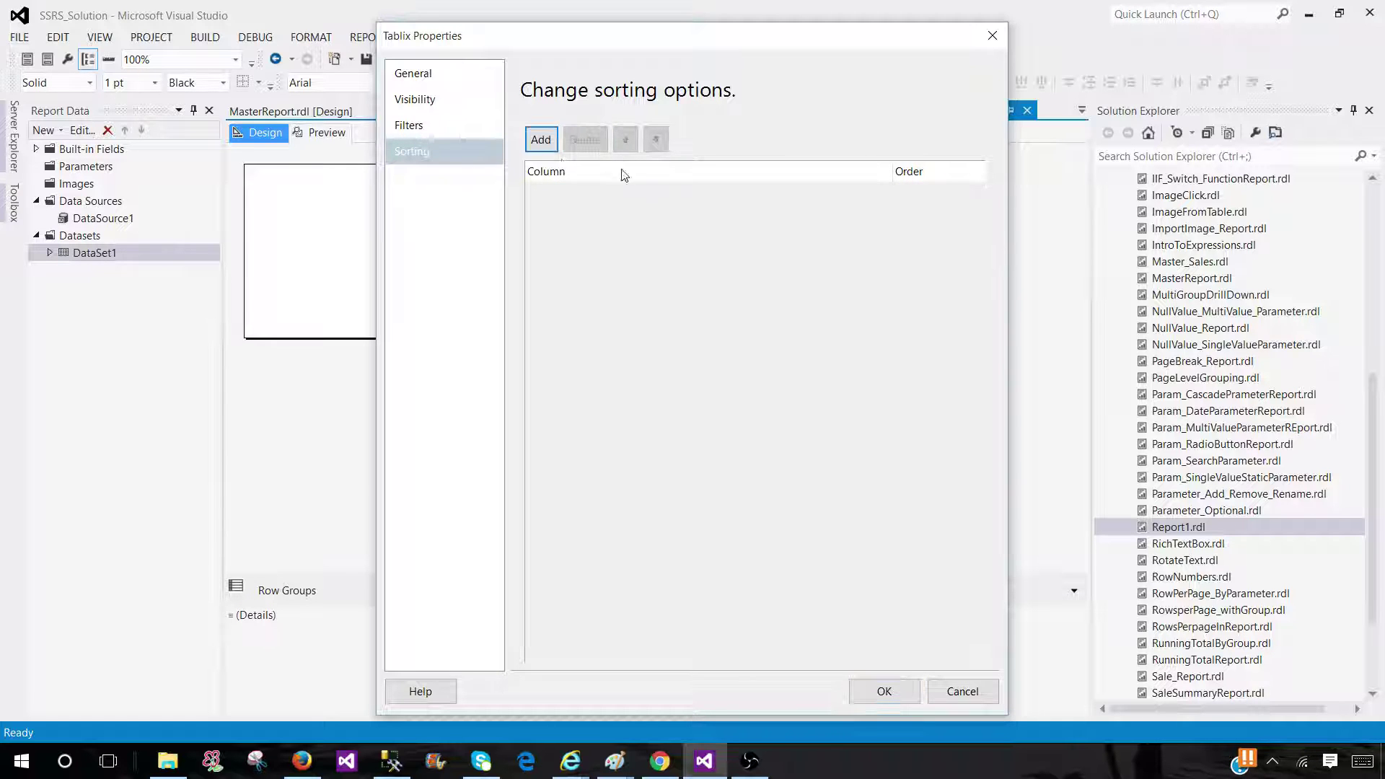
click(877, 692)
click(698, 282)
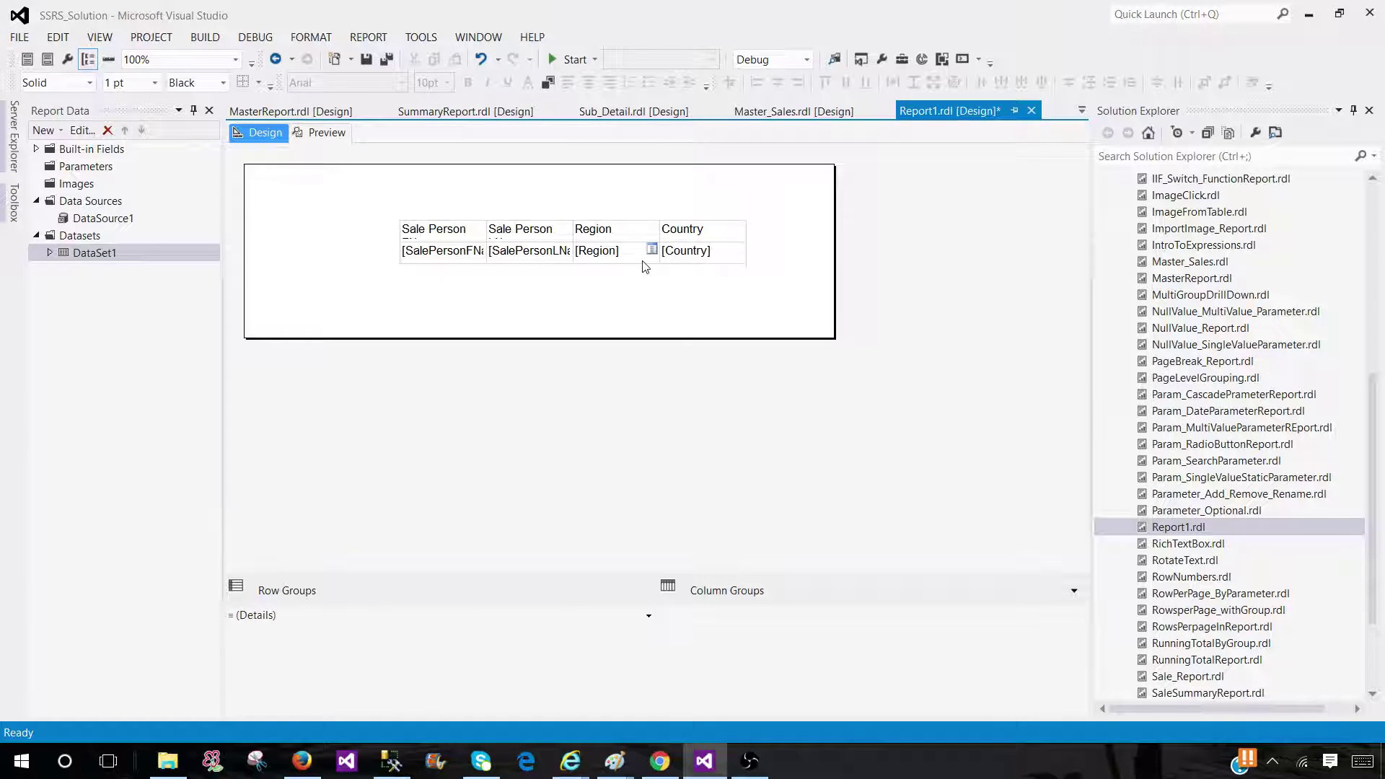
Step: Open Text Box Properties for the Region header cell, dismissing the Expression dialog first
click(643, 264)
click(632, 234)
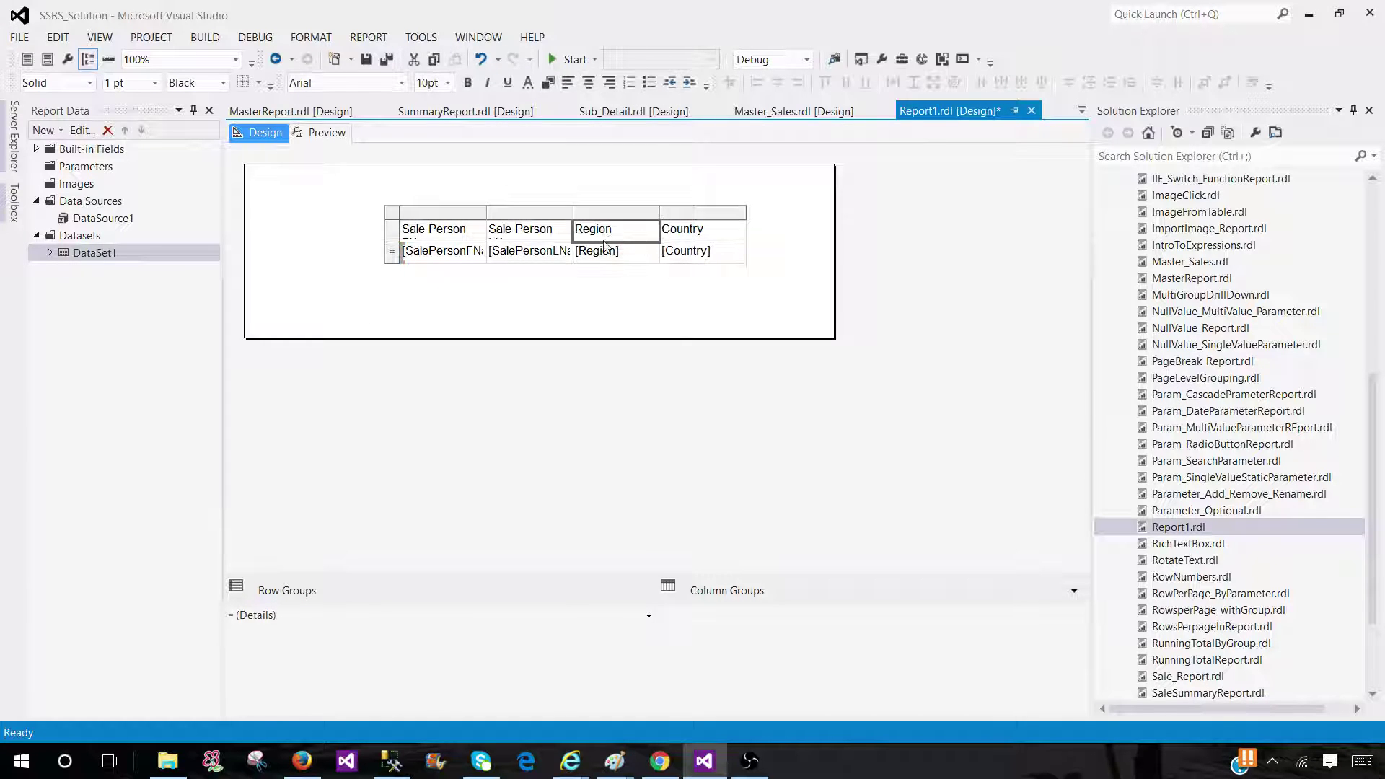
right_click(644, 237)
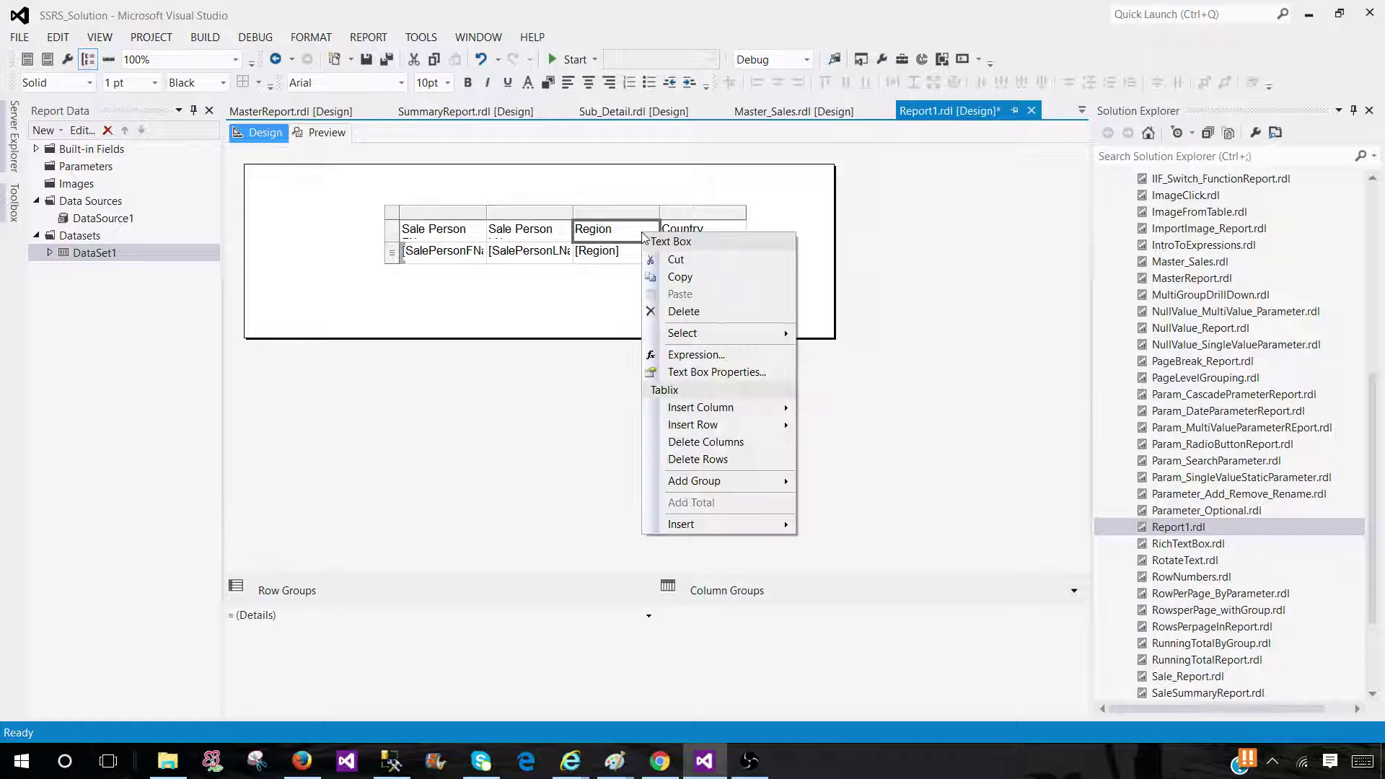
click(709, 354)
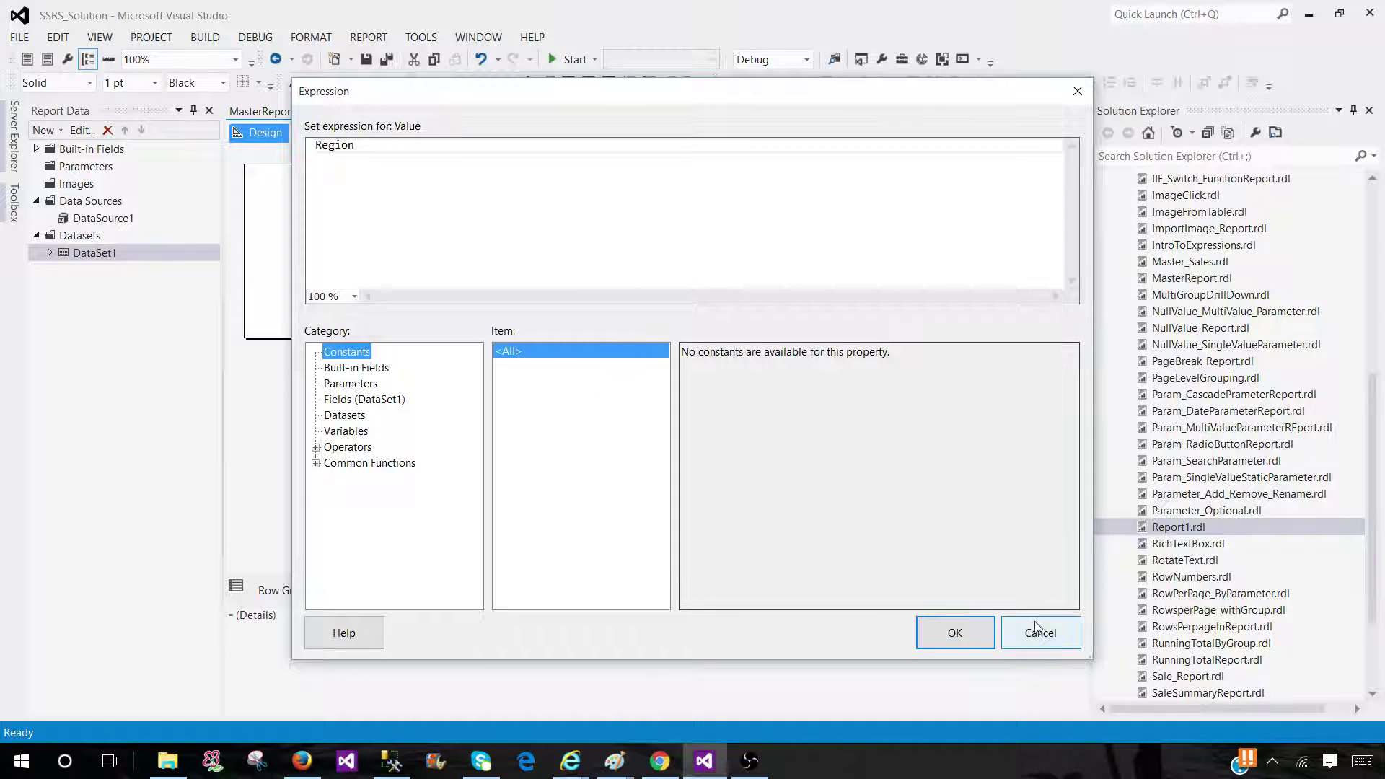
click(1037, 627)
right_click(641, 227)
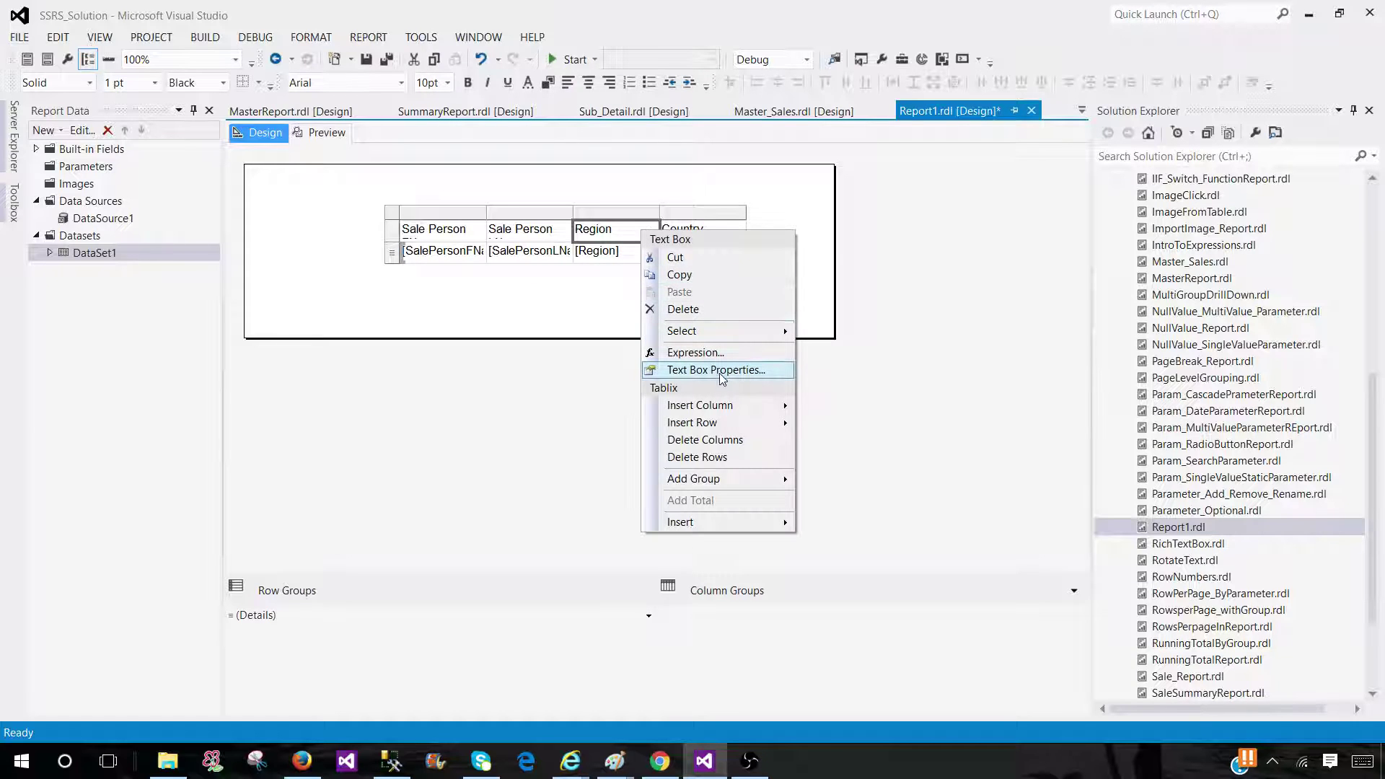
click(750, 371)
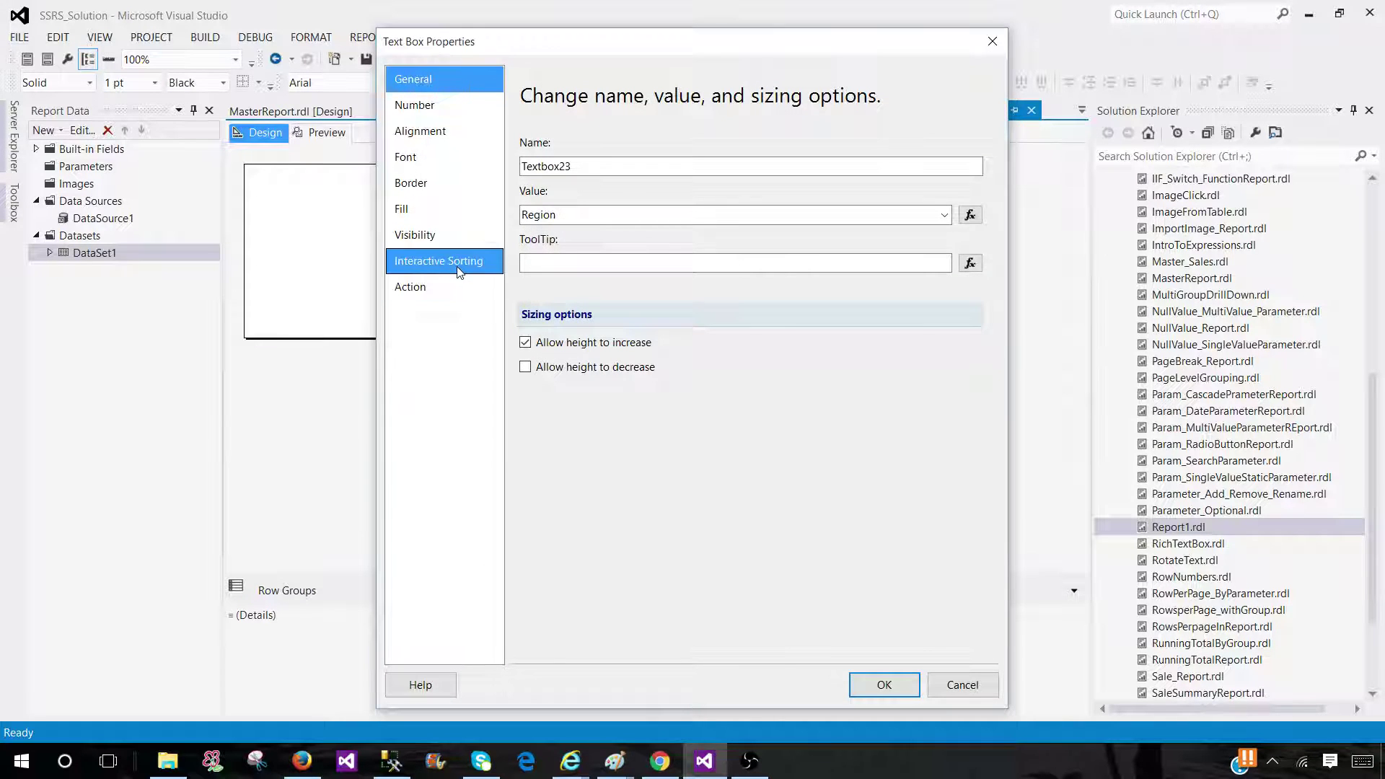
Step: Enable interactive sorting on the Region header by [Region], applied to DataSet1
click(458, 271)
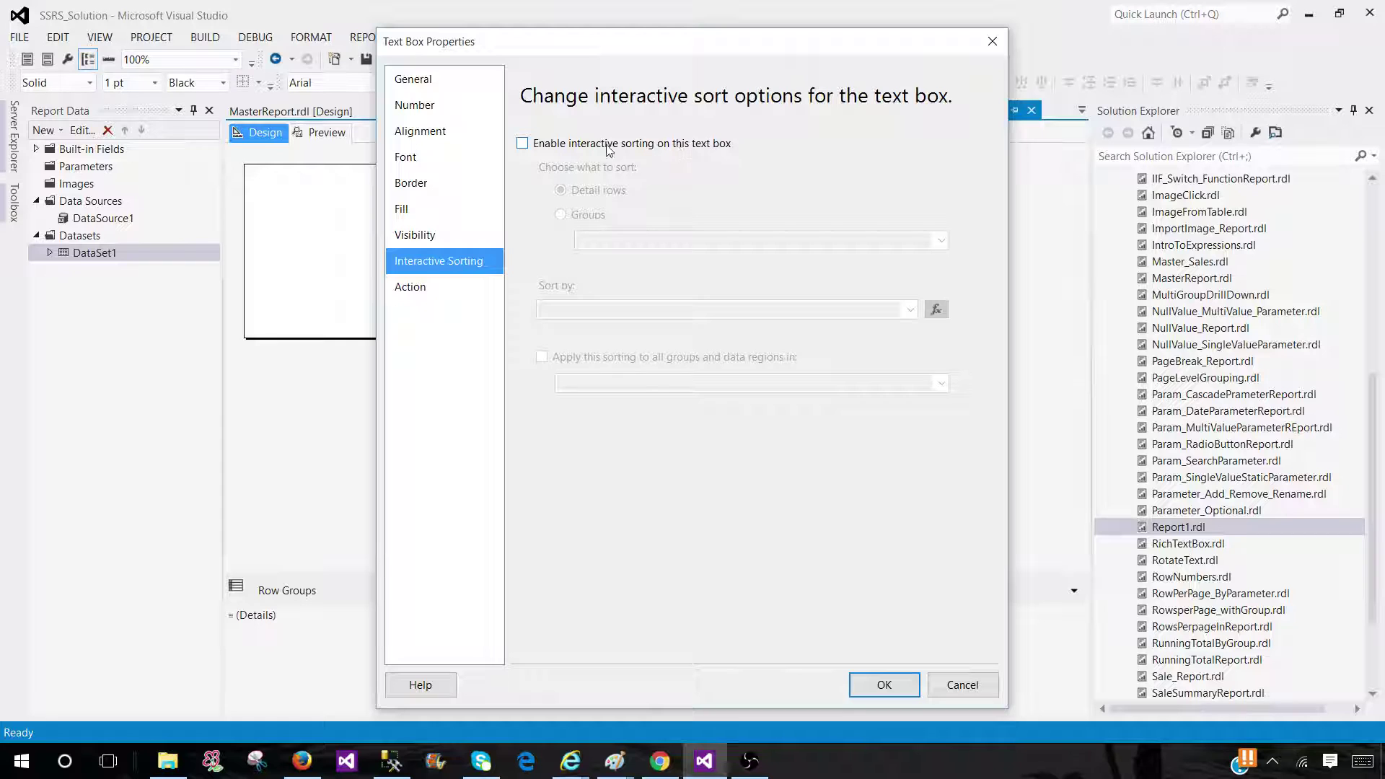
click(531, 144)
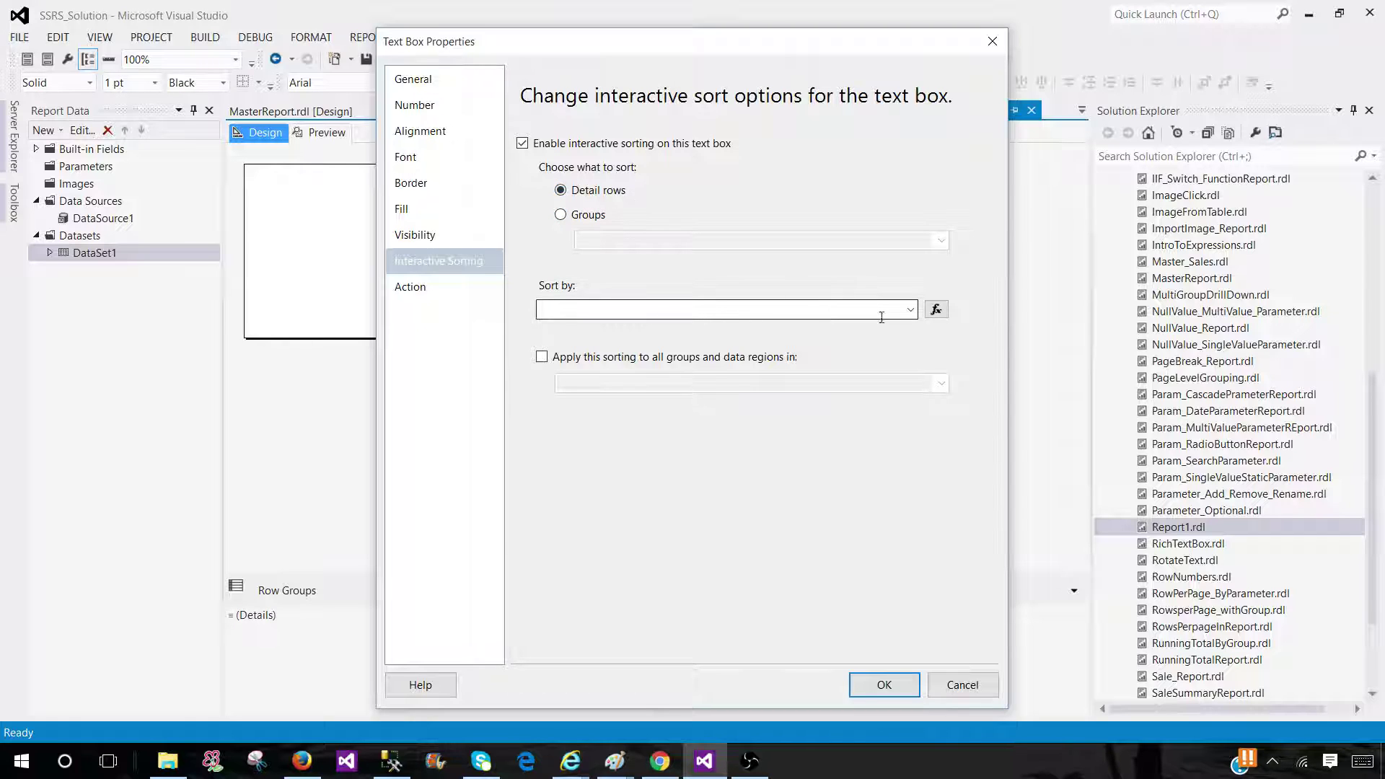
click(911, 311)
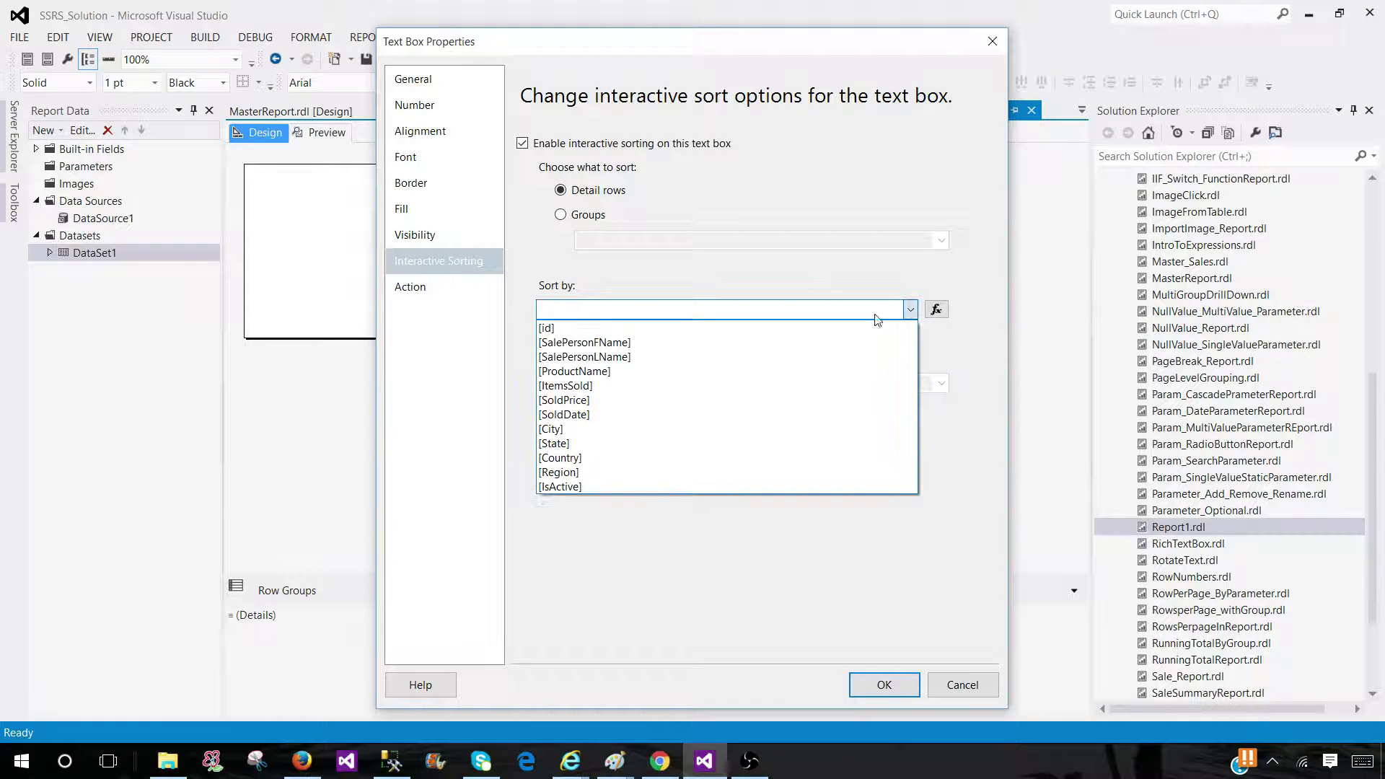
click(614, 470)
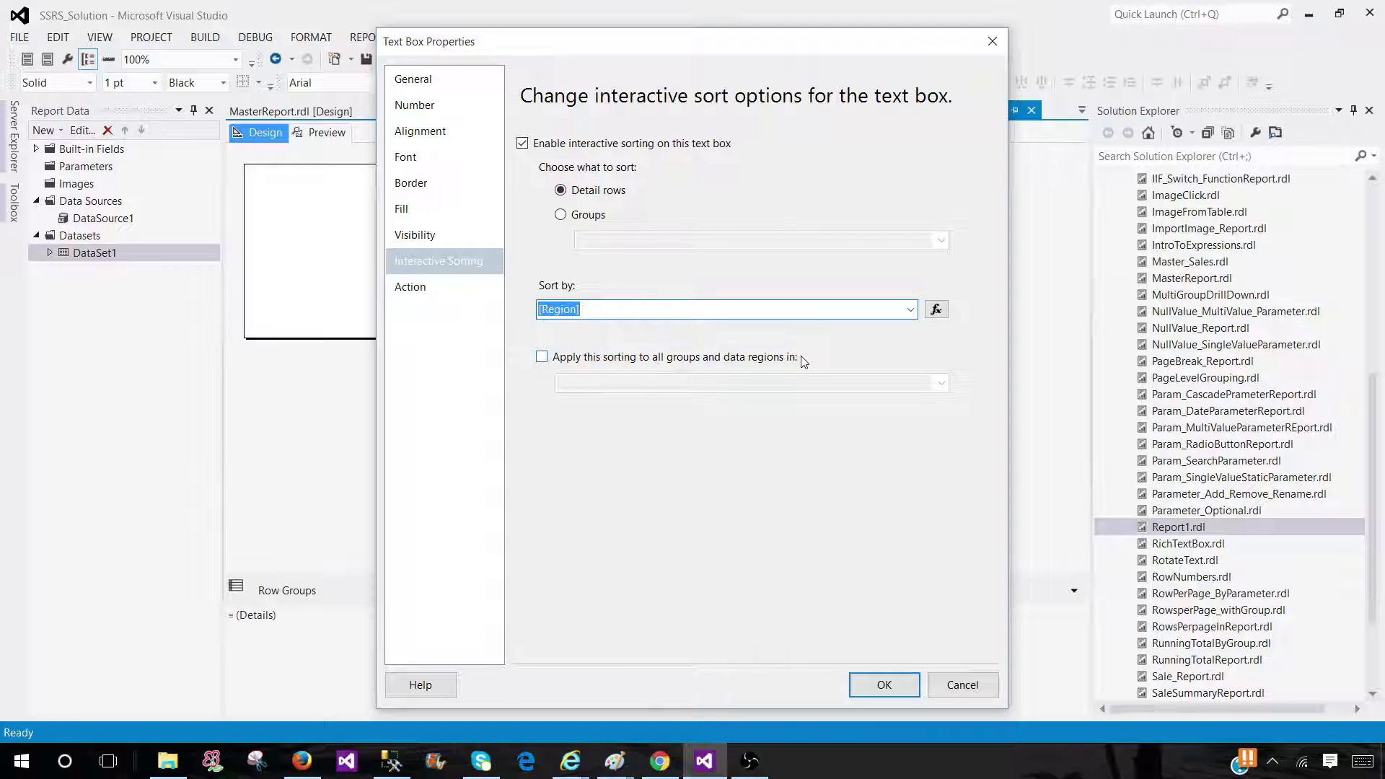
click(541, 356)
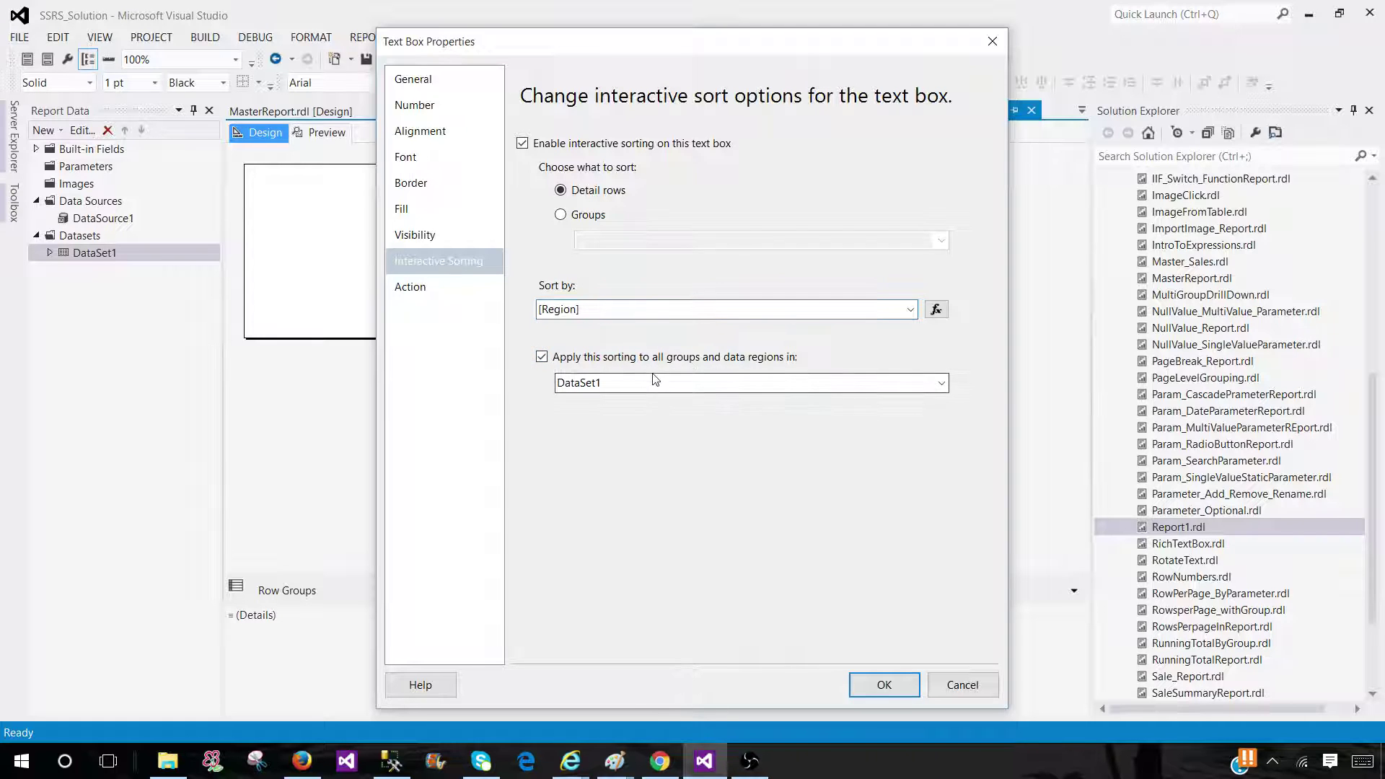
click(876, 685)
Step: Drag the table to the left within the report body
click(404, 223)
drag(410, 219, 285, 211)
click(363, 287)
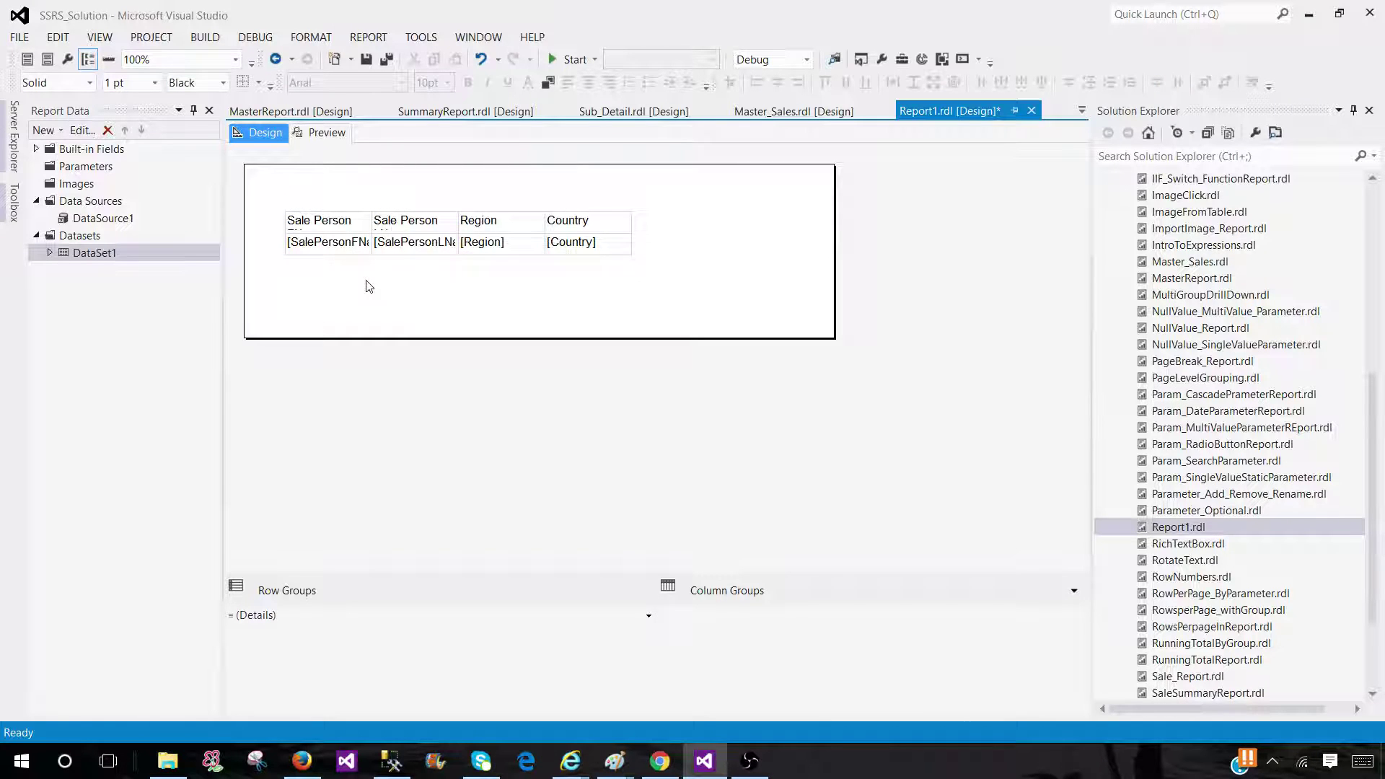
Step: Widen the Sale Person FName, Sale Person LName and Region columns, then preview the report
click(365, 219)
drag(371, 203, 409, 202)
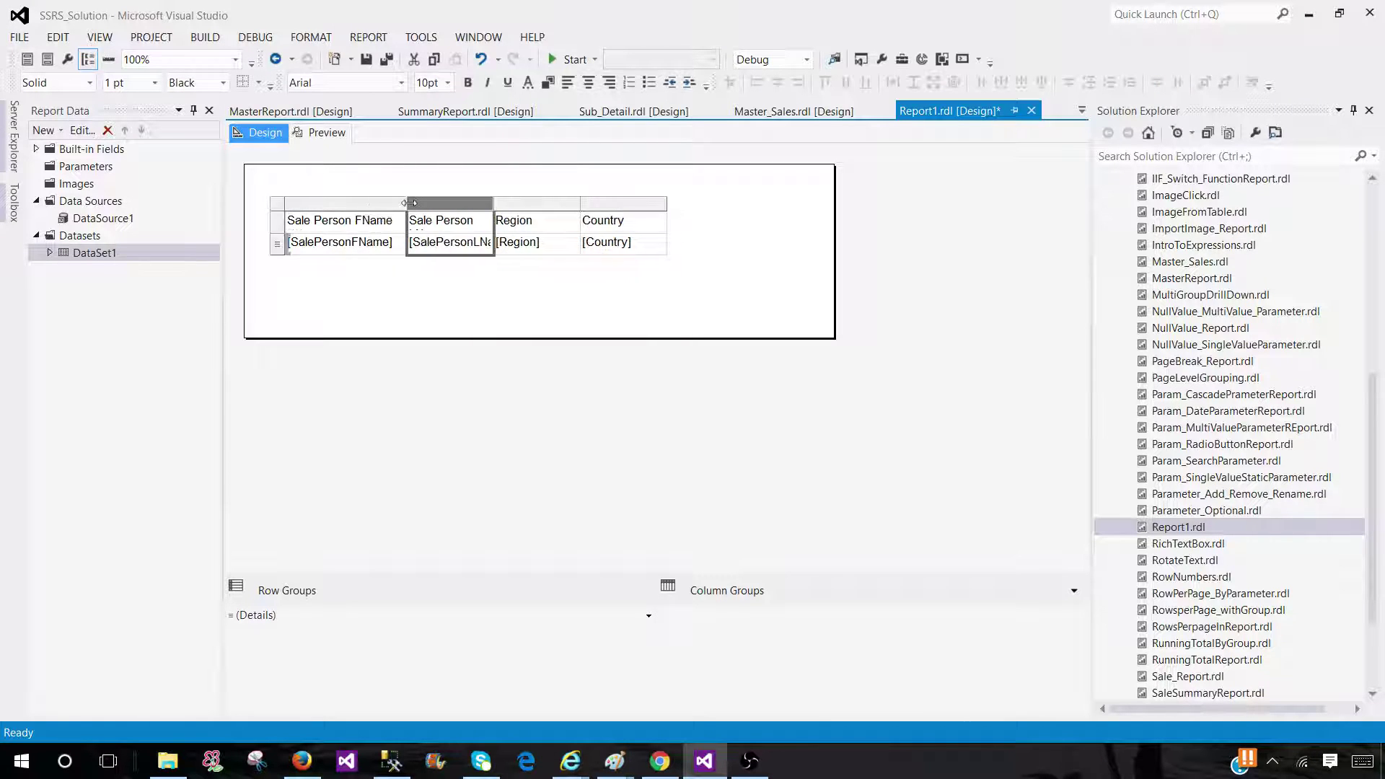
drag(494, 203, 552, 201)
drag(640, 200, 664, 200)
click(497, 192)
click(327, 137)
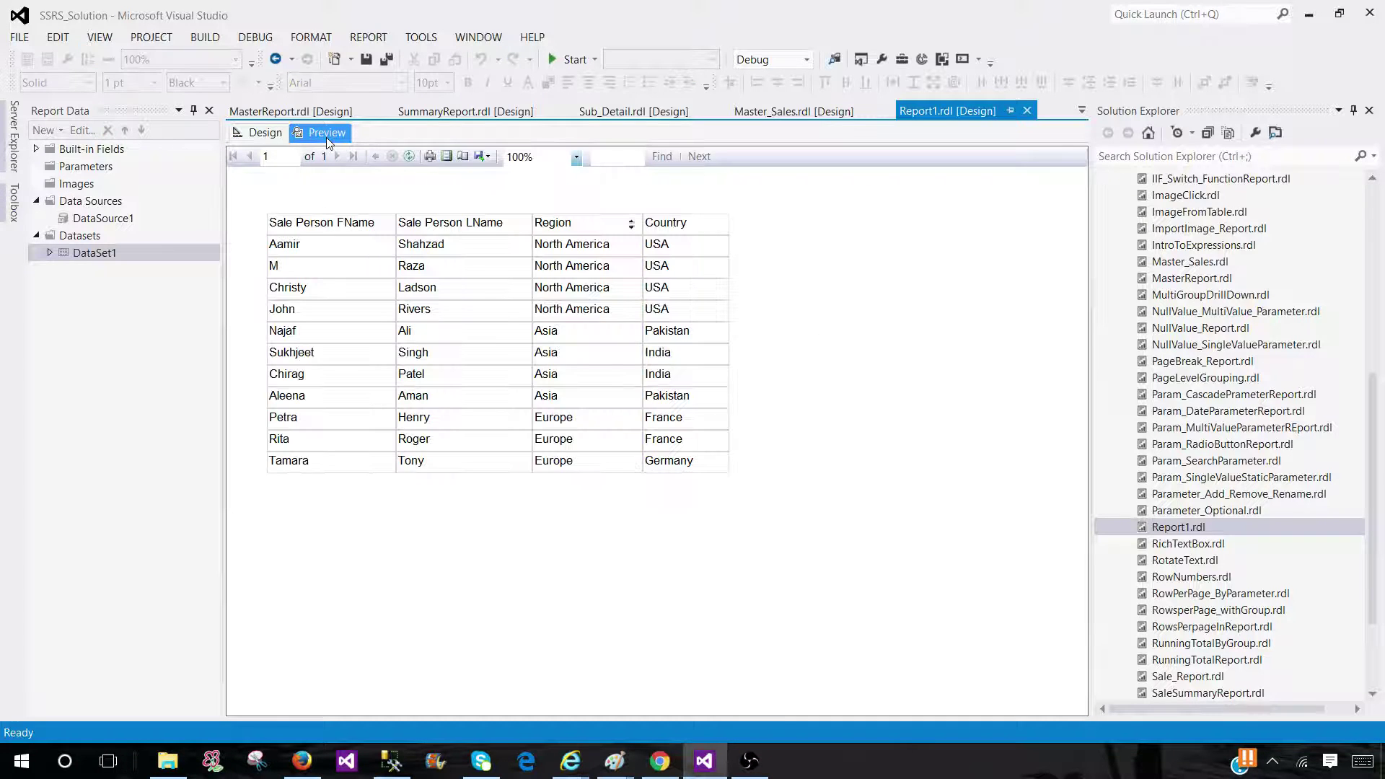
Step: Toggle the Region header sort back and forth, ending with regions sorted Z to A
click(632, 226)
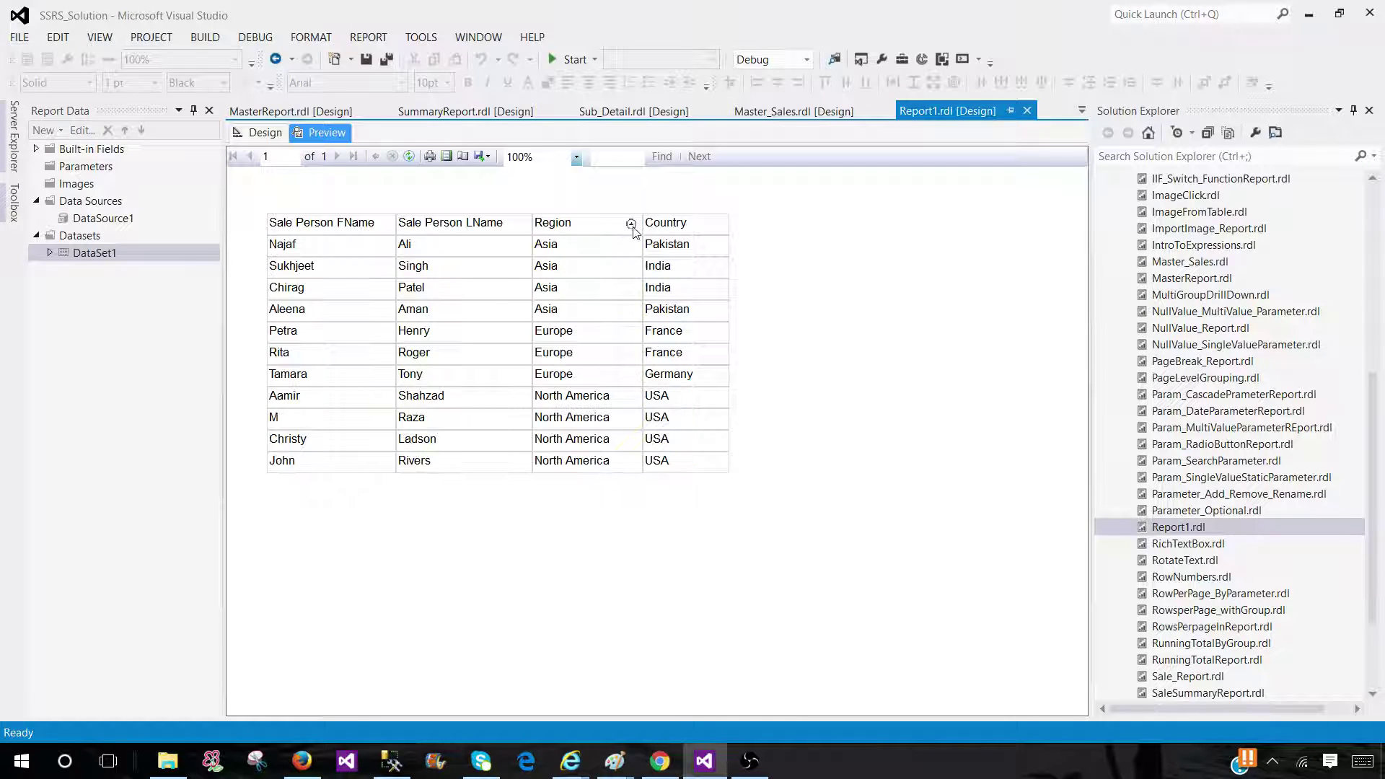
click(632, 225)
click(631, 224)
click(632, 224)
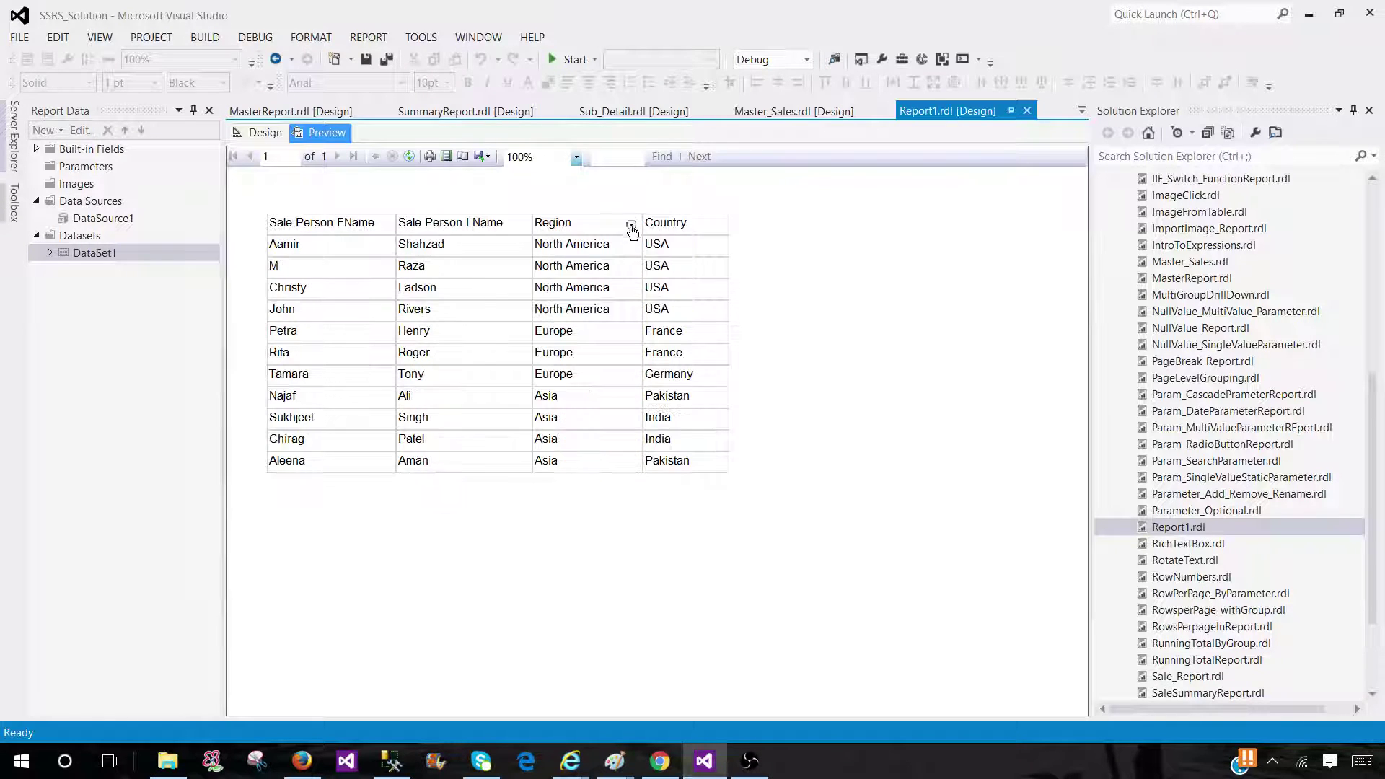
click(632, 227)
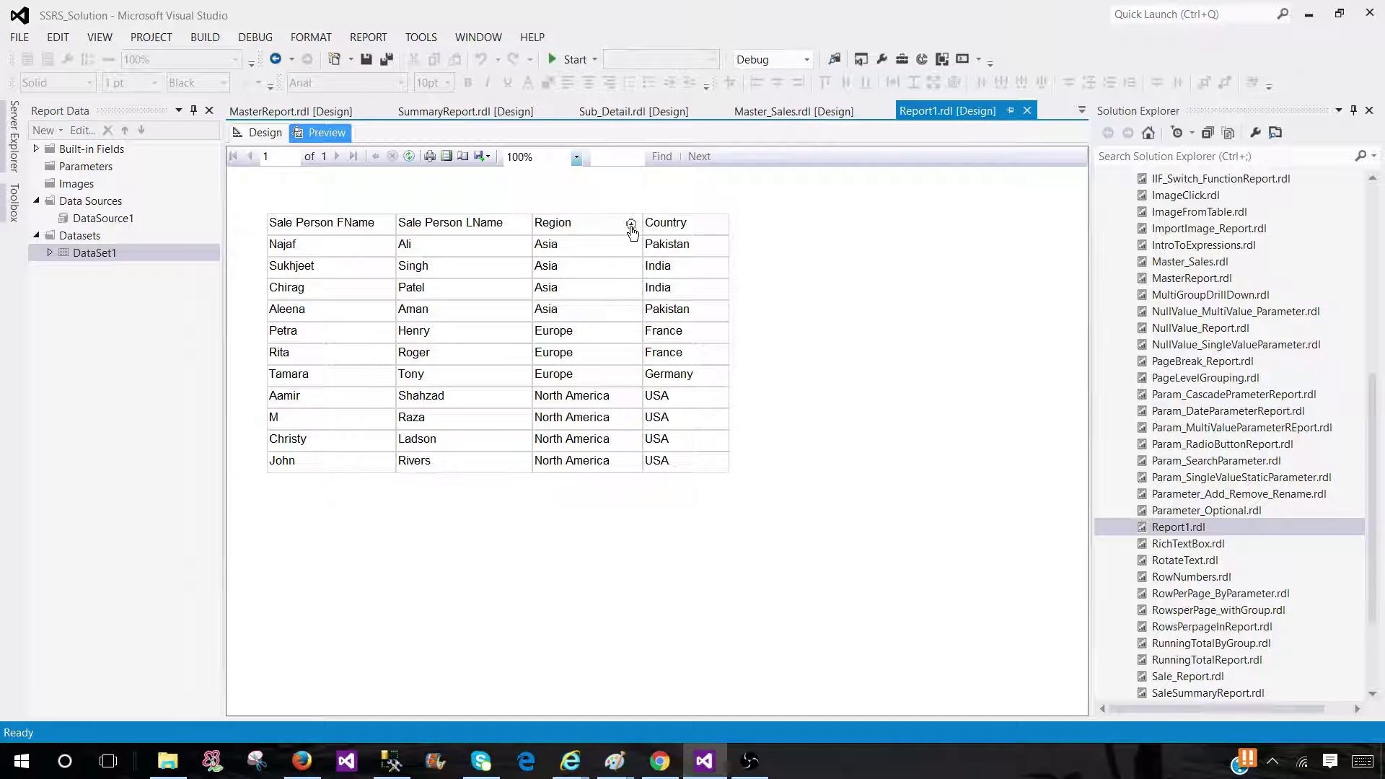
click(631, 225)
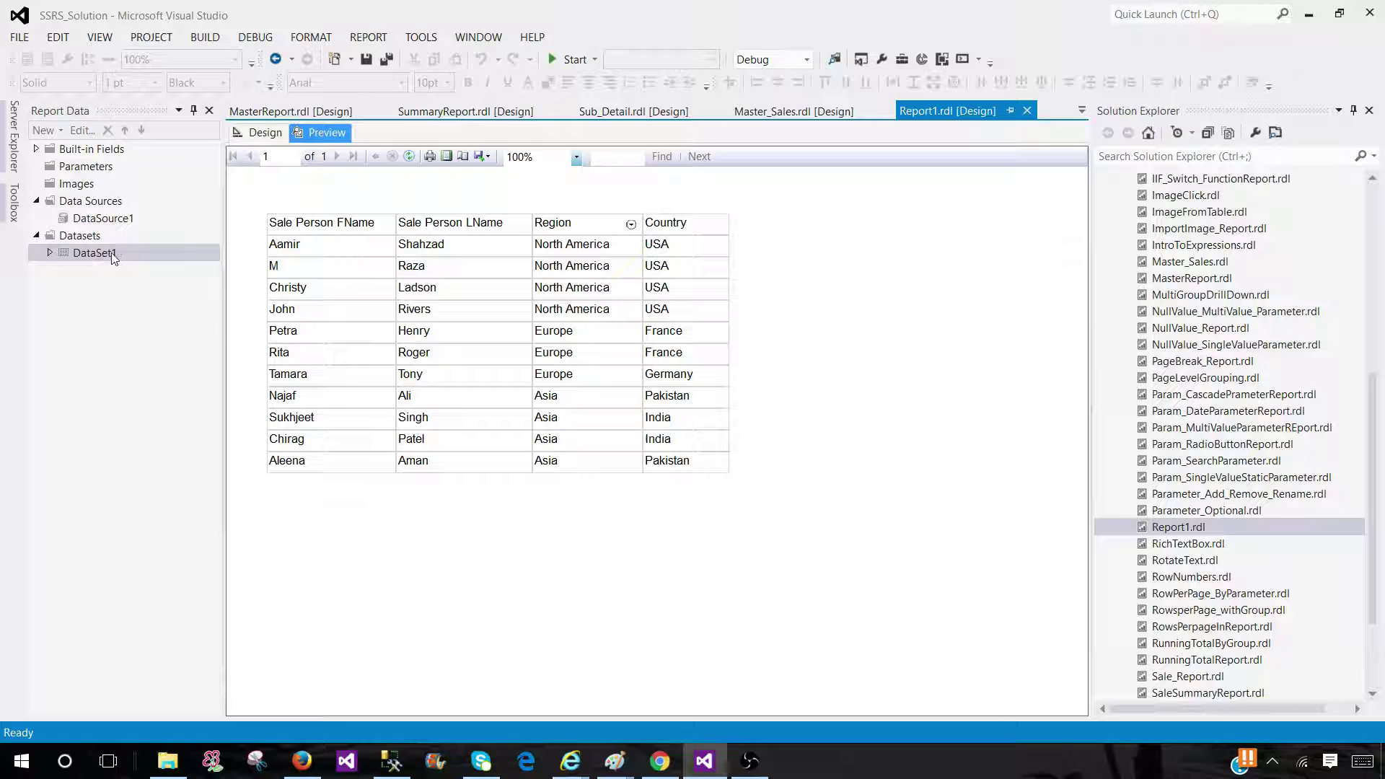
click(261, 135)
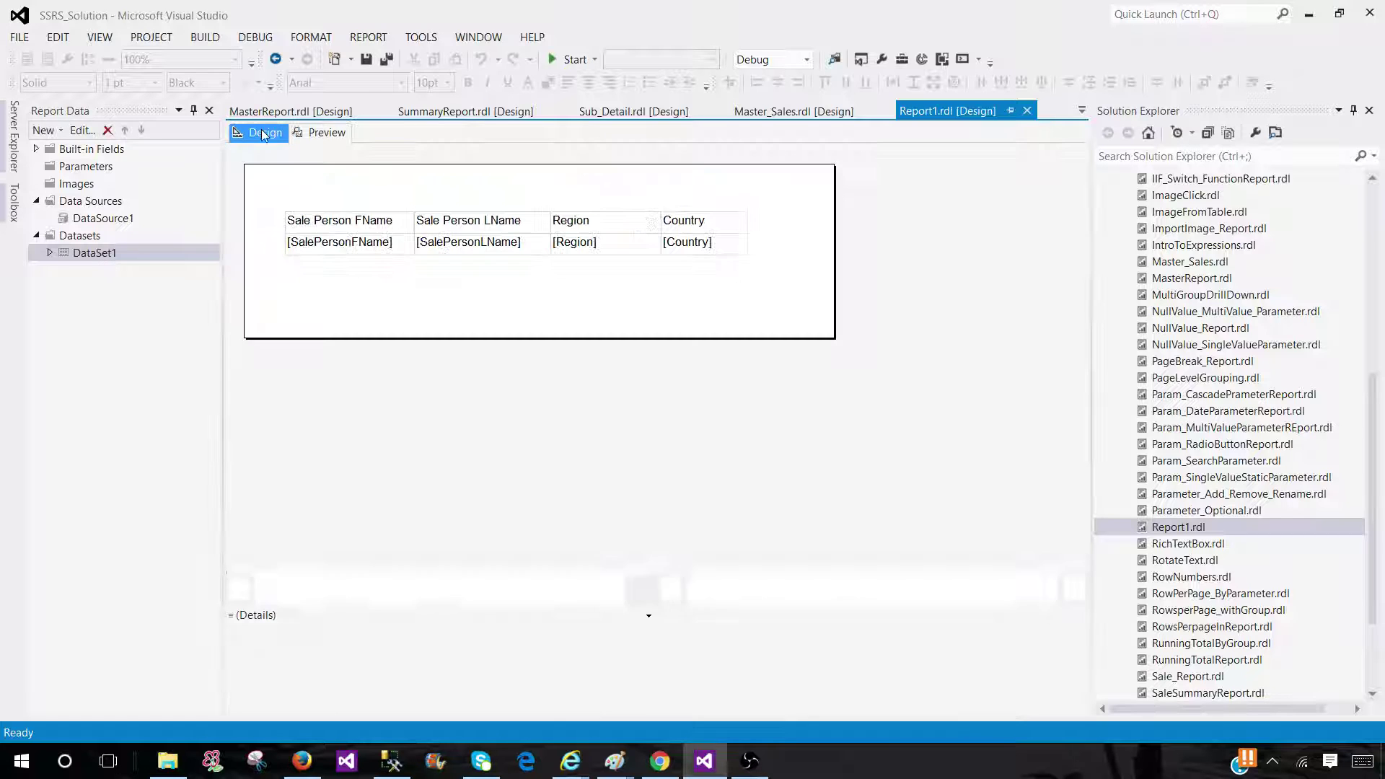
click(287, 235)
click(280, 229)
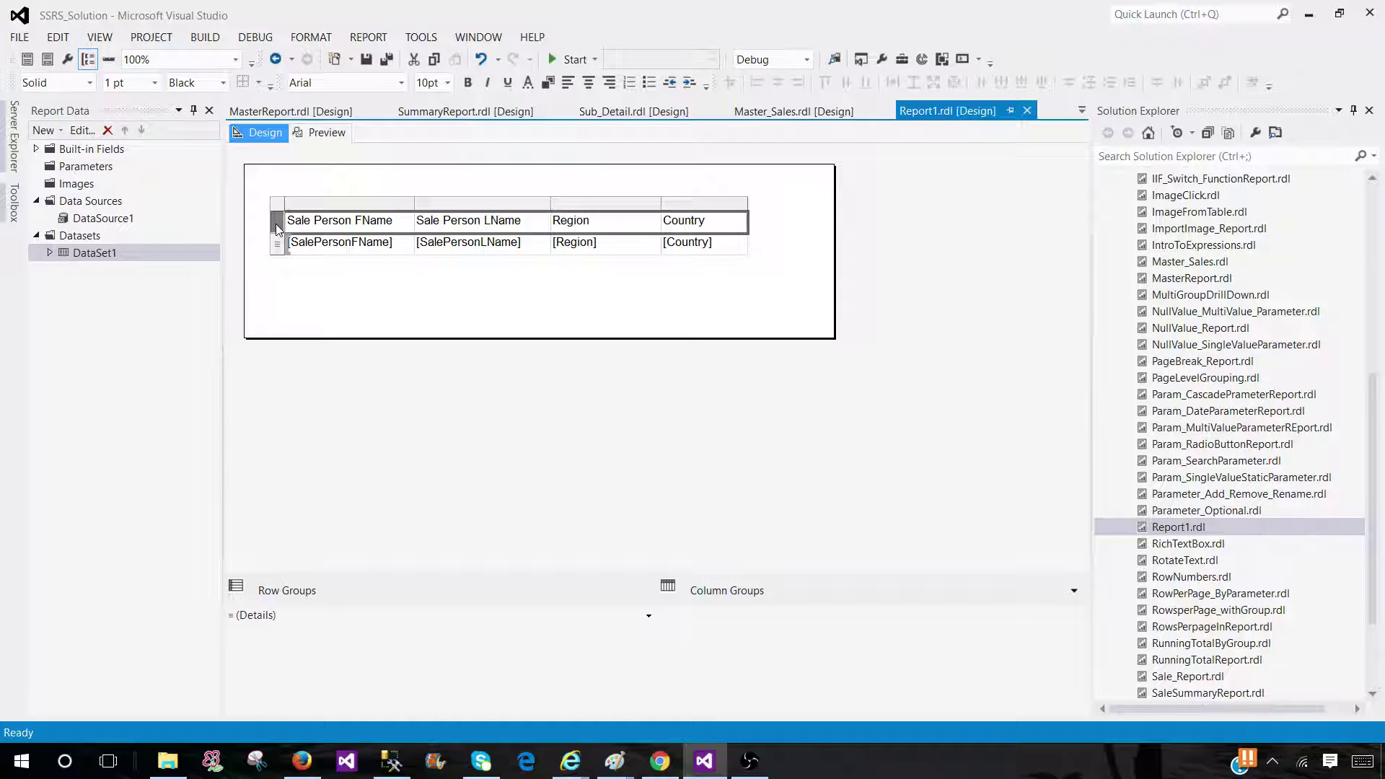
right_click(276, 223)
click(339, 291)
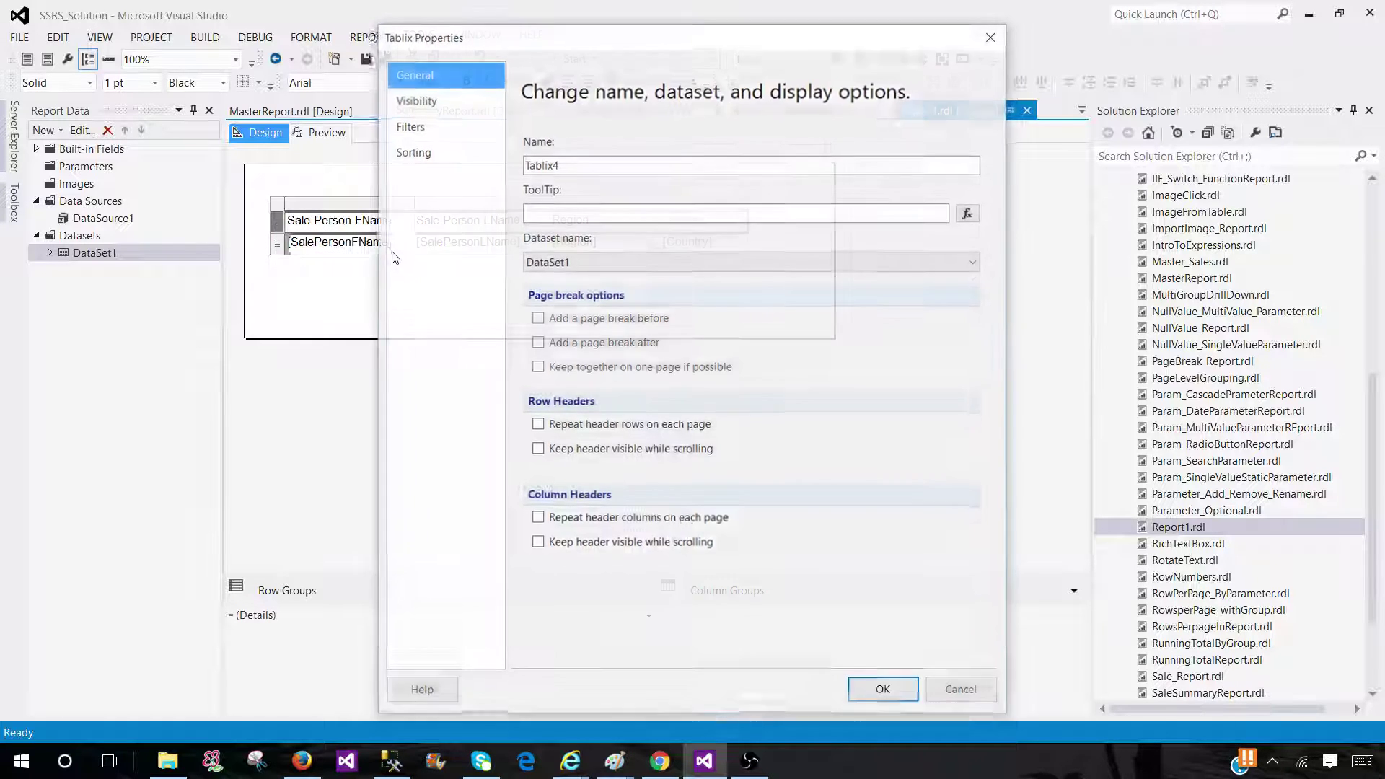
click(413, 152)
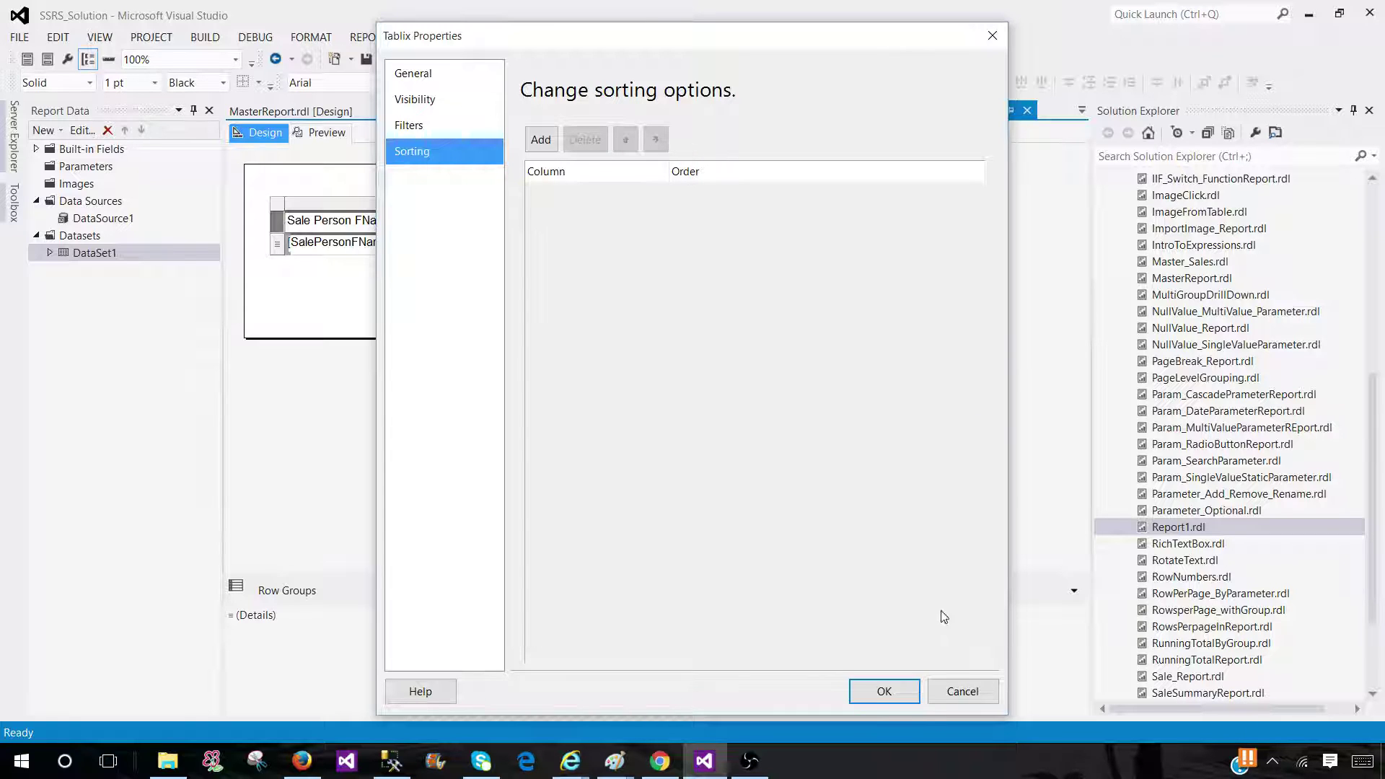
click(959, 687)
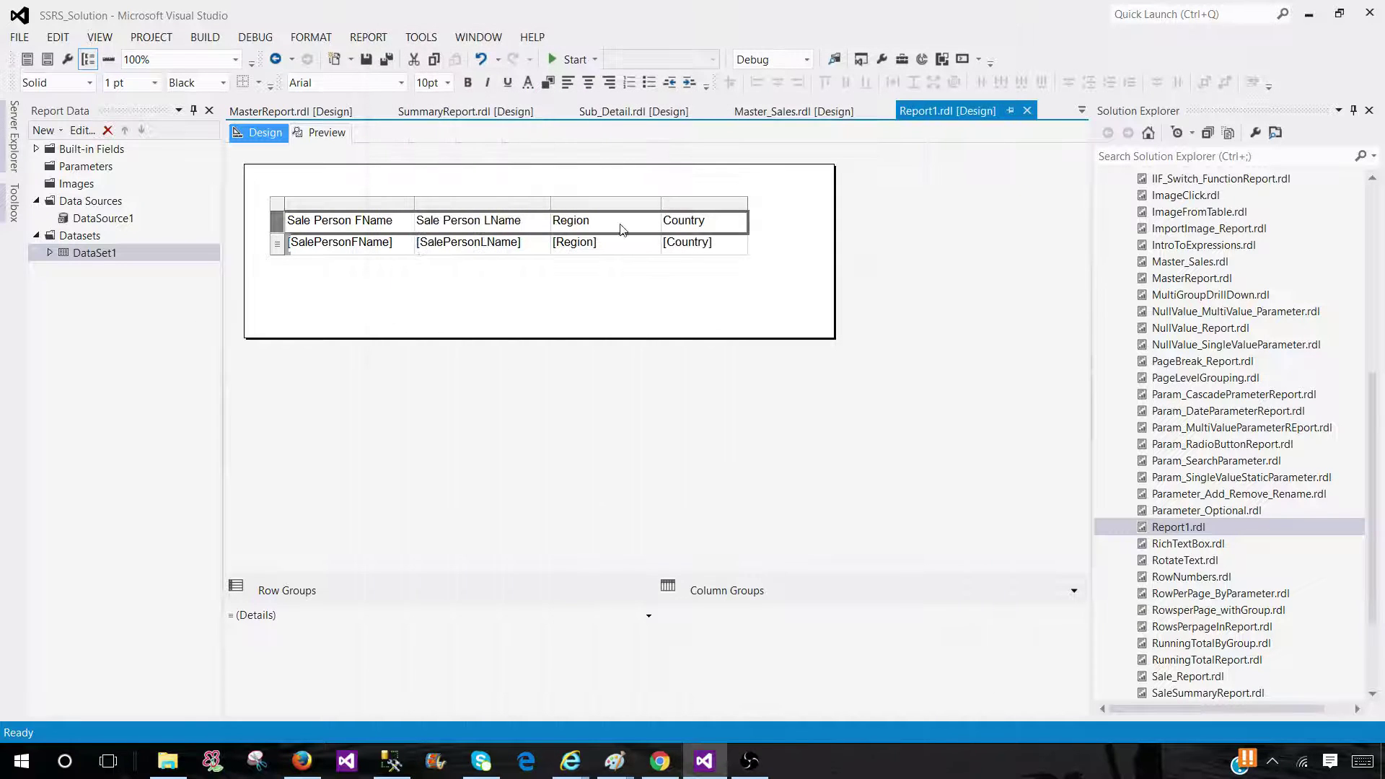
Step: Reopen the Region header's Text Box Properties at Interactive Sorting, confirming sort by [Region] across DataSet1
click(644, 230)
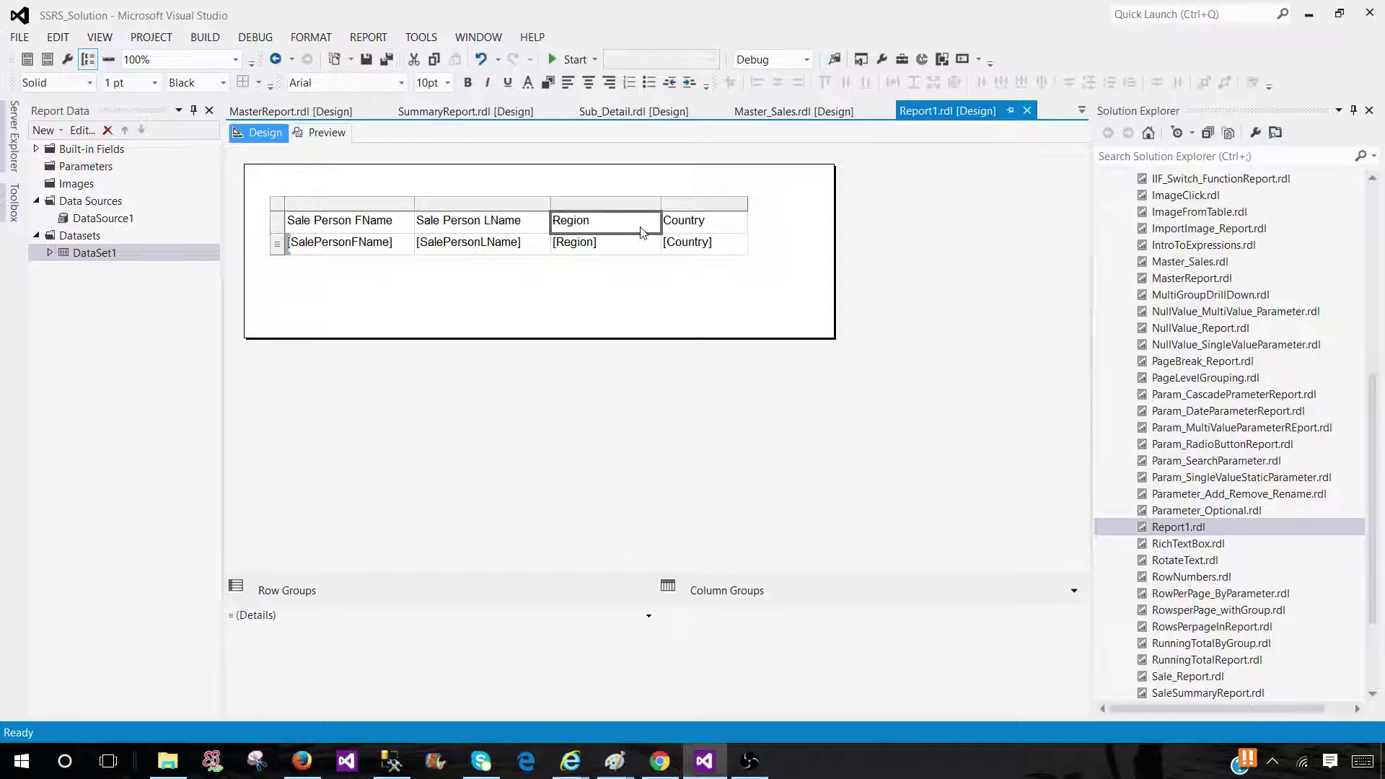
right_click(643, 225)
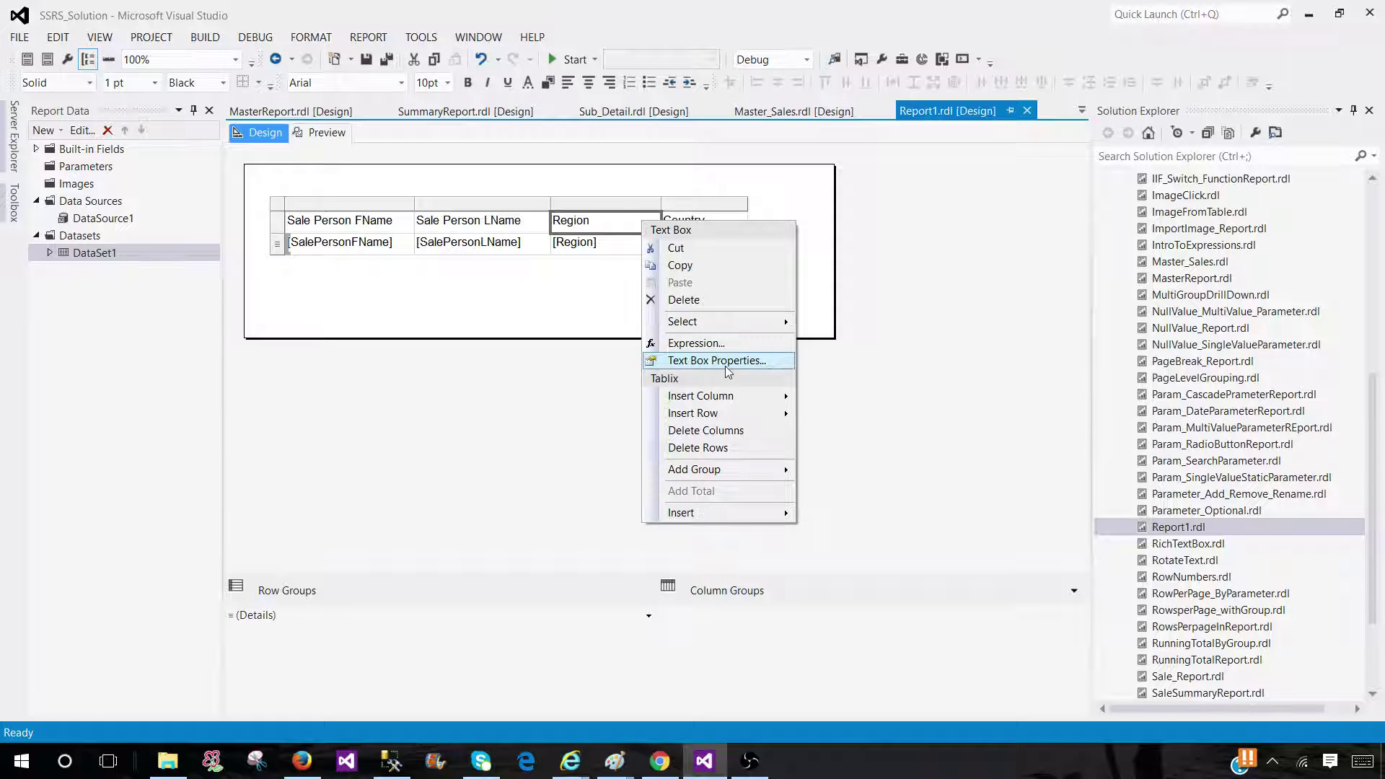
click(727, 362)
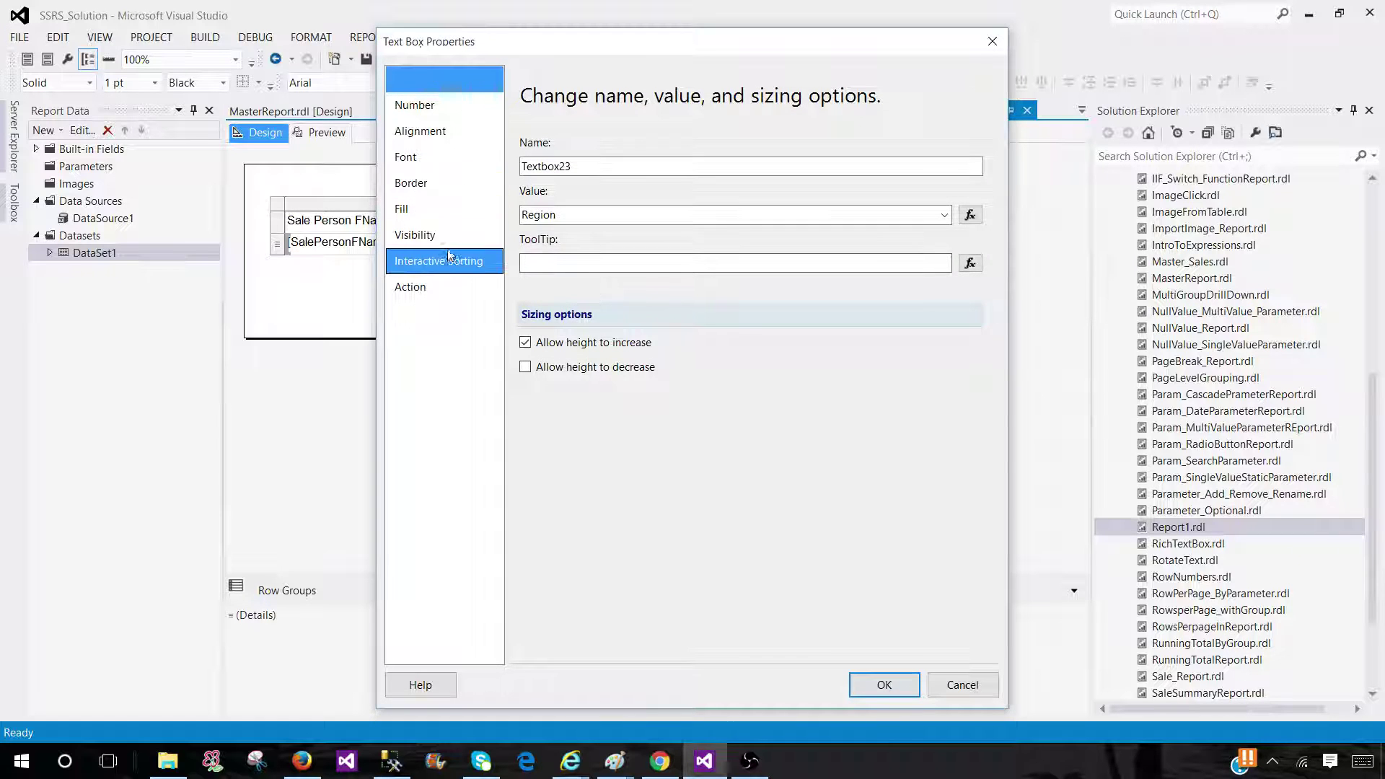
click(439, 261)
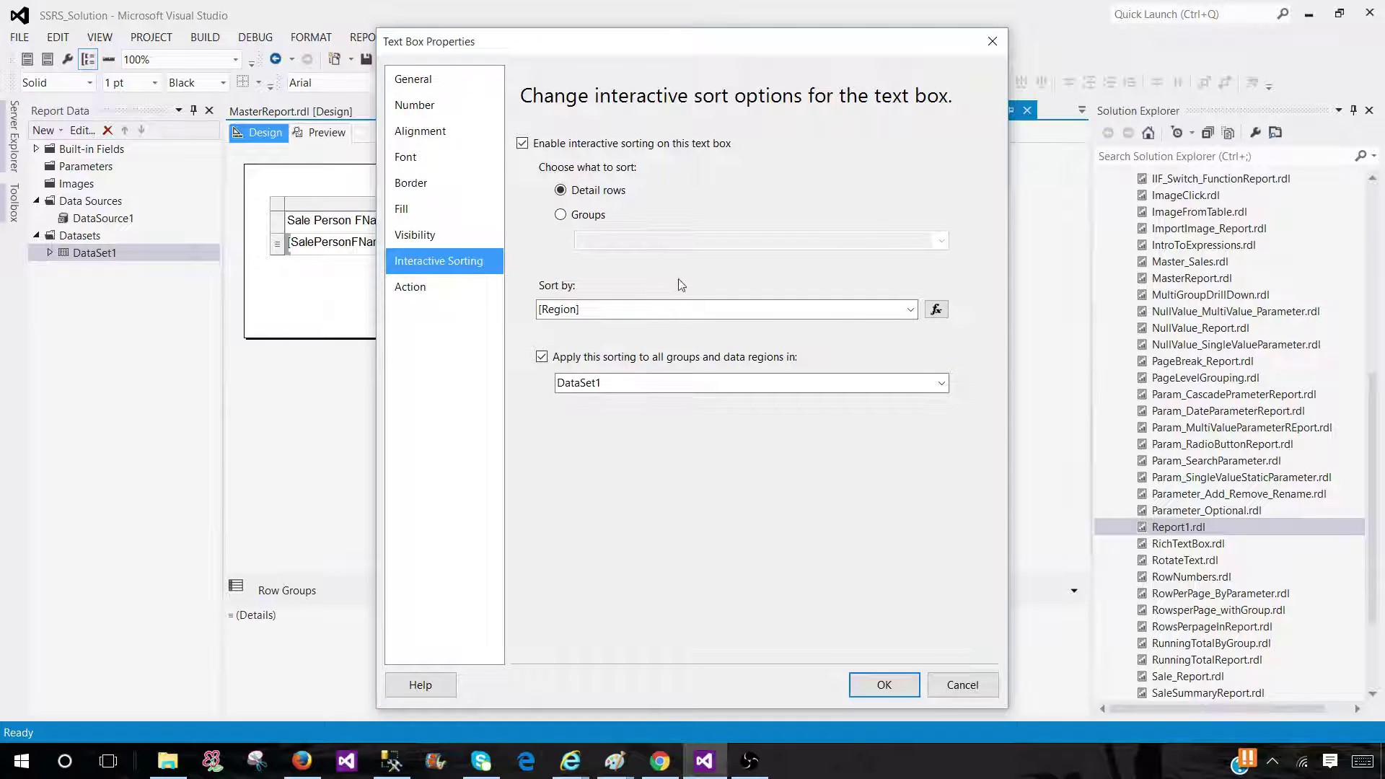